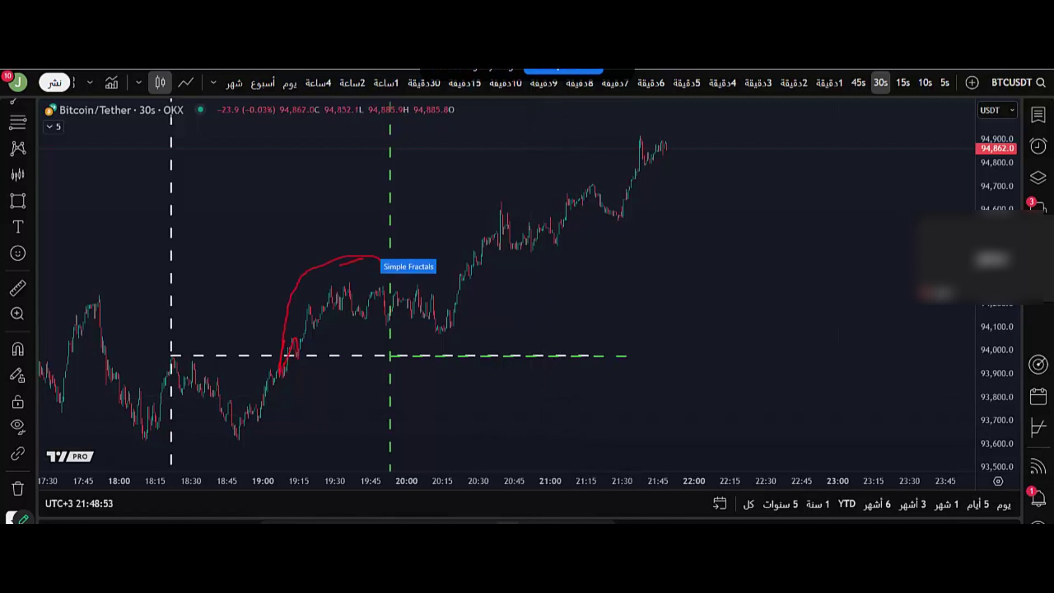
# Anchor the copied path's first point at 93,989.6 on the rise near 19:07:30.
pyautogui.click(284, 400)
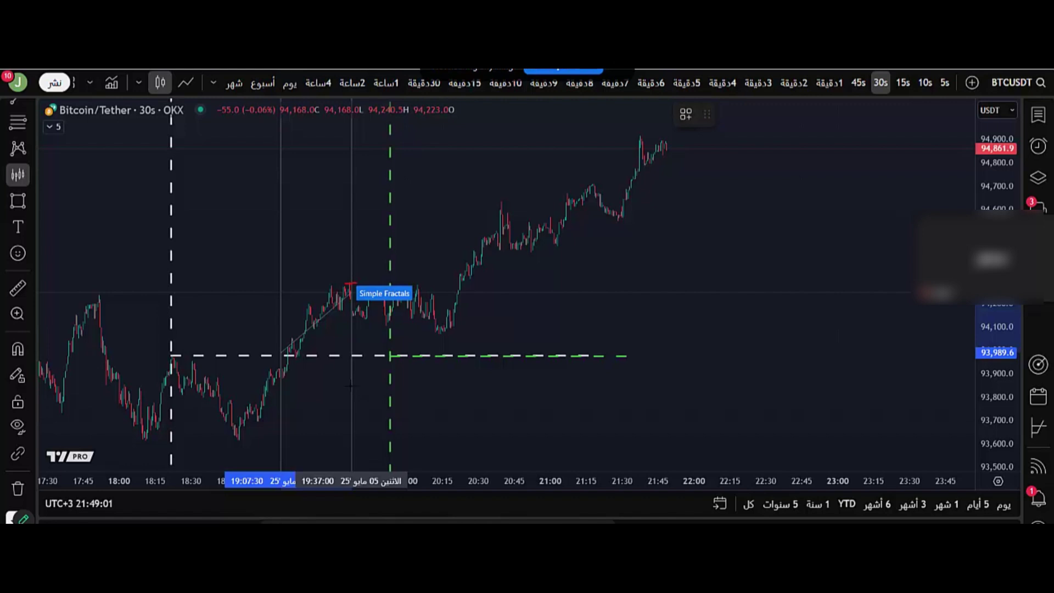
# Finish the yellow path, lower it slightly, and stretch its end up-right to about 23:00.
pyautogui.click(349, 273)
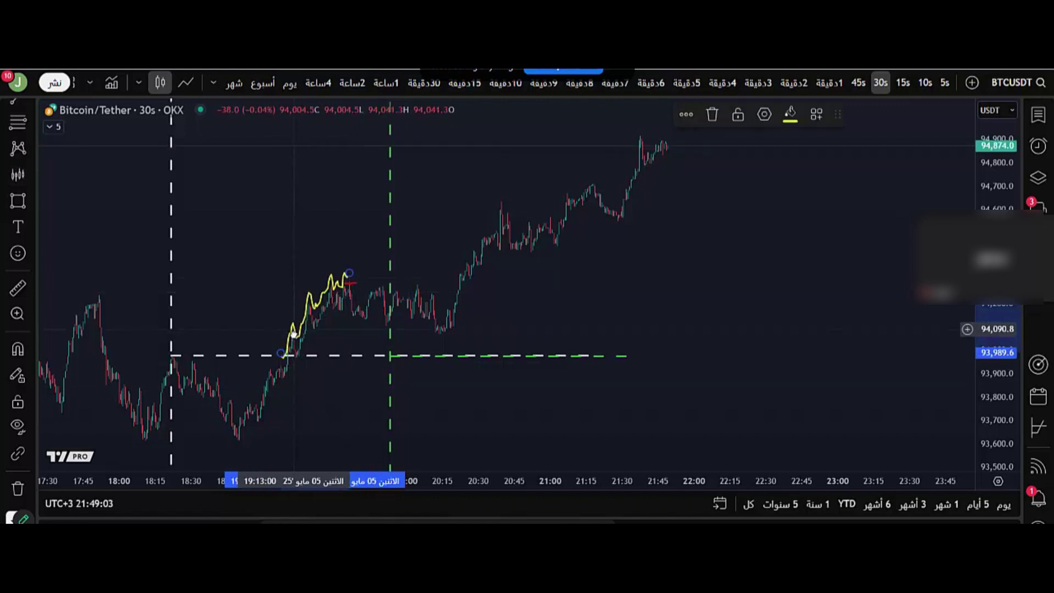
pyautogui.moveTo(292, 334)
pyautogui.mouseDown()
pyautogui.moveTo(543, 385)
pyautogui.moveTo(663, 371)
pyautogui.mouseUp()
pyautogui.moveTo(719, 316)
pyautogui.mouseDown()
pyautogui.moveTo(854, 195)
pyautogui.moveTo(864, 168)
pyautogui.mouseUp()
pyautogui.click(767, 370)
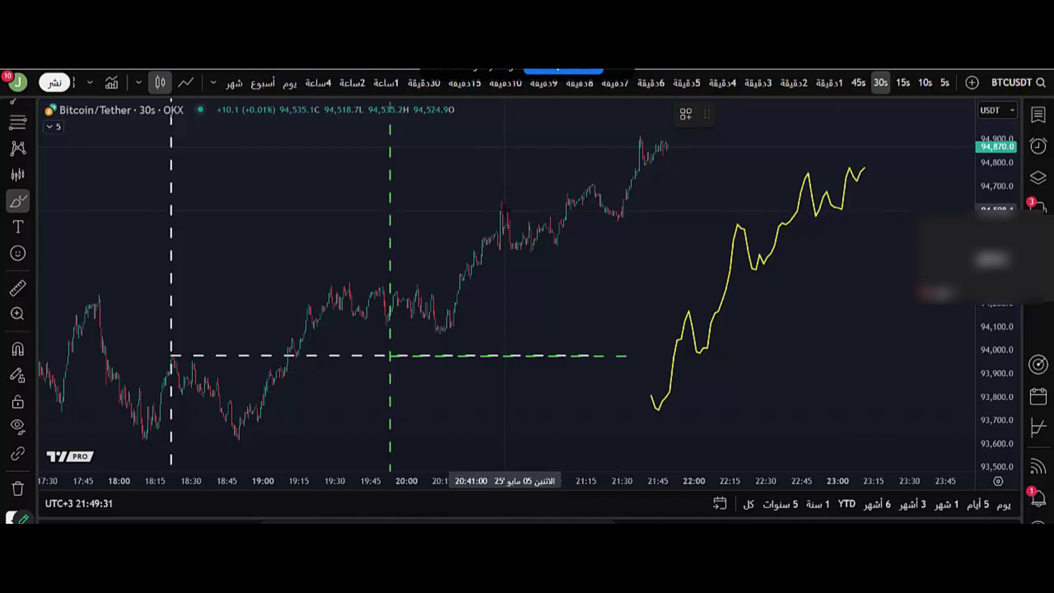
pyautogui.moveTo(344, 288)
pyautogui.mouseDown()
pyautogui.moveTo(431, 313)
pyautogui.moveTo(501, 215)
pyautogui.moveTo(549, 247)
pyautogui.moveTo(593, 187)
pyautogui.mouseUp()
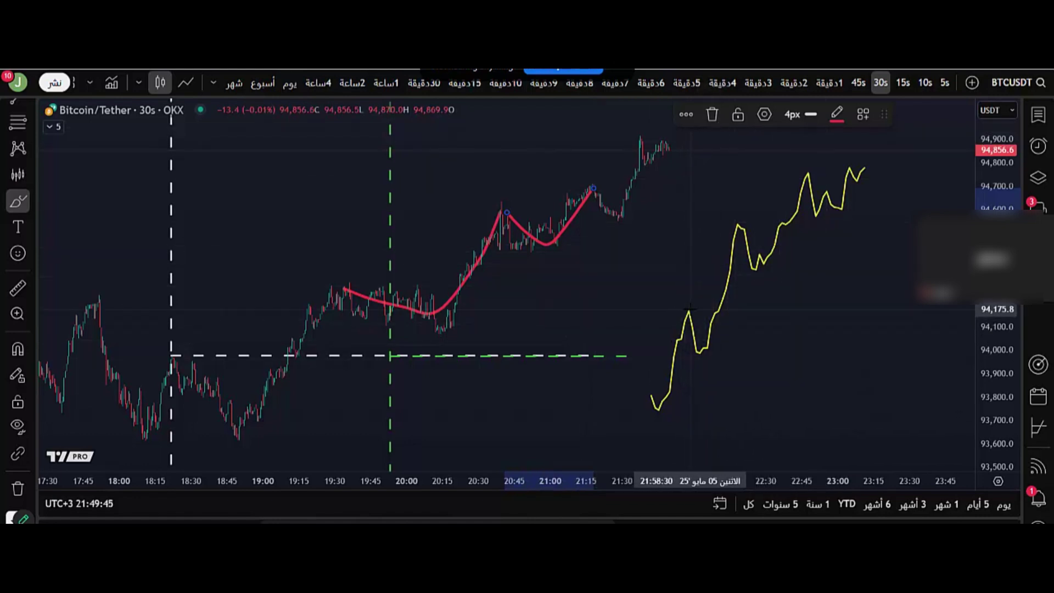
pyautogui.moveTo(689, 311)
pyautogui.mouseDown()
pyautogui.moveTo(708, 330)
pyautogui.moveTo(727, 233)
pyautogui.moveTo(805, 188)
pyautogui.mouseUp()
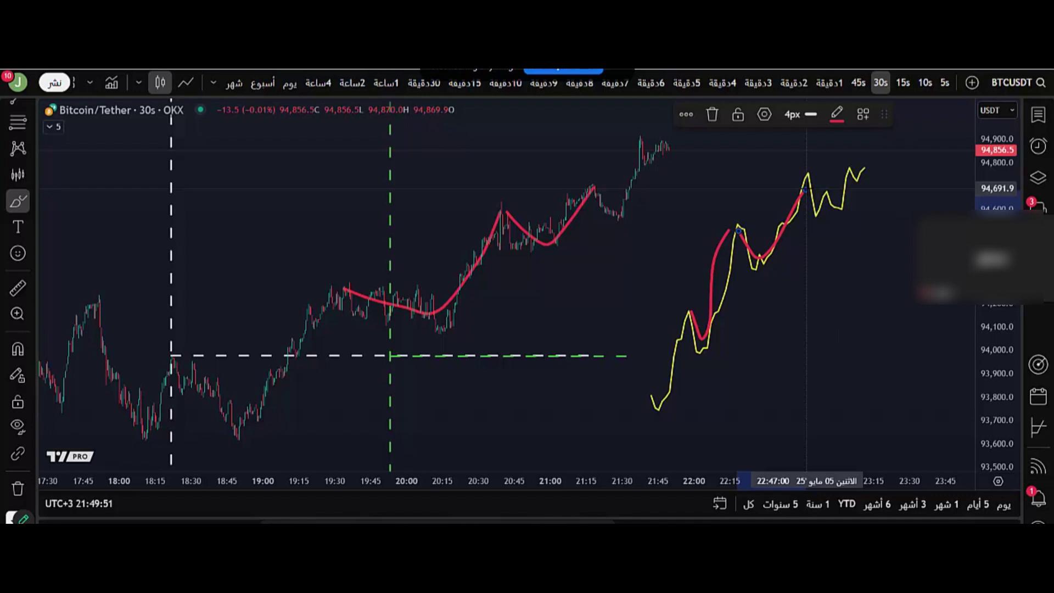
pyautogui.click(712, 114)
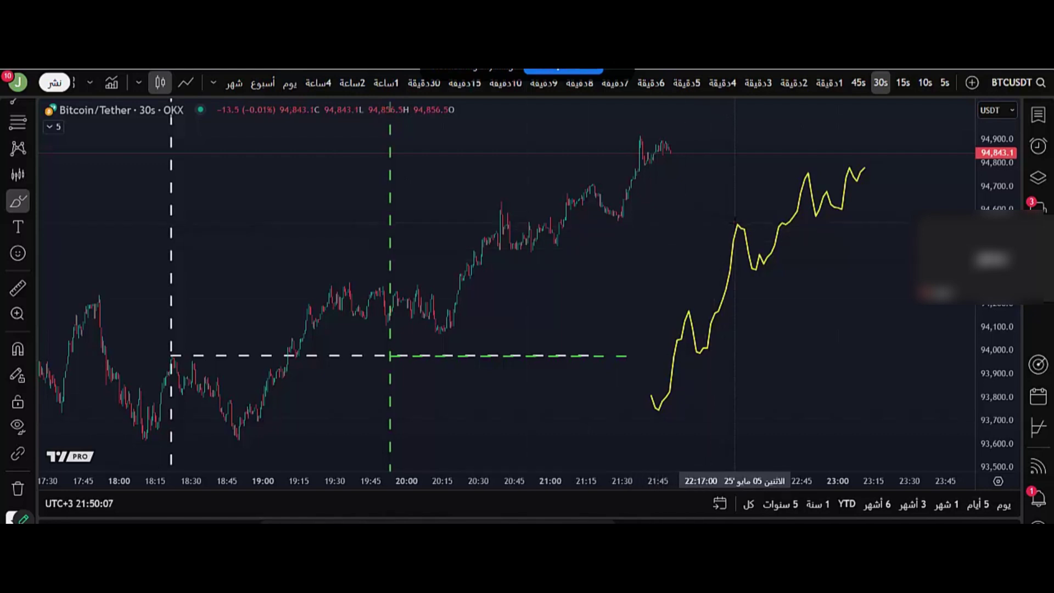
# Draw red arcs under the projection's dip and along the candles from 20:30 to 21:45.
pyautogui.moveTo(735, 223)
pyautogui.mouseDown()
pyautogui.moveTo(742, 252)
pyautogui.moveTo(790, 249)
pyautogui.moveTo(811, 200)
pyautogui.mouseUp()
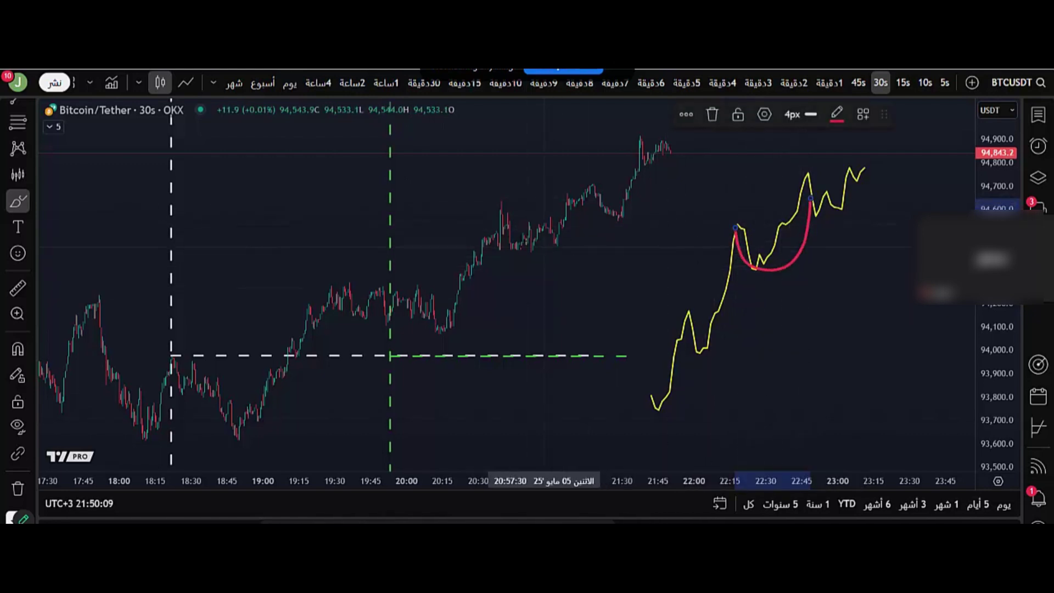
pyautogui.moveTo(483, 216); pyautogui.dragTo(490, 230)
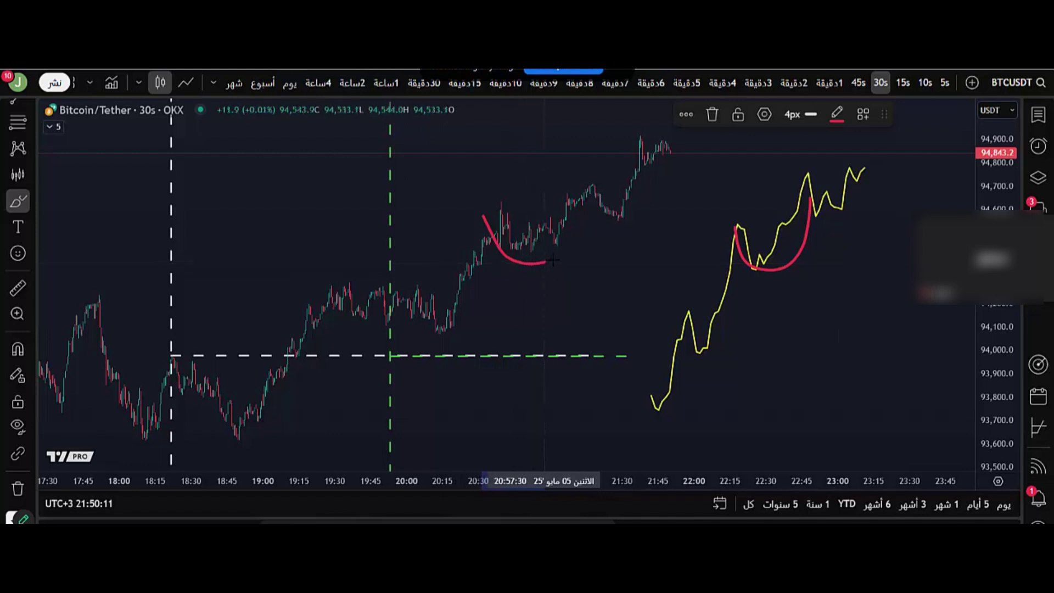
pyautogui.moveTo(614, 219); pyautogui.dragTo(638, 178)
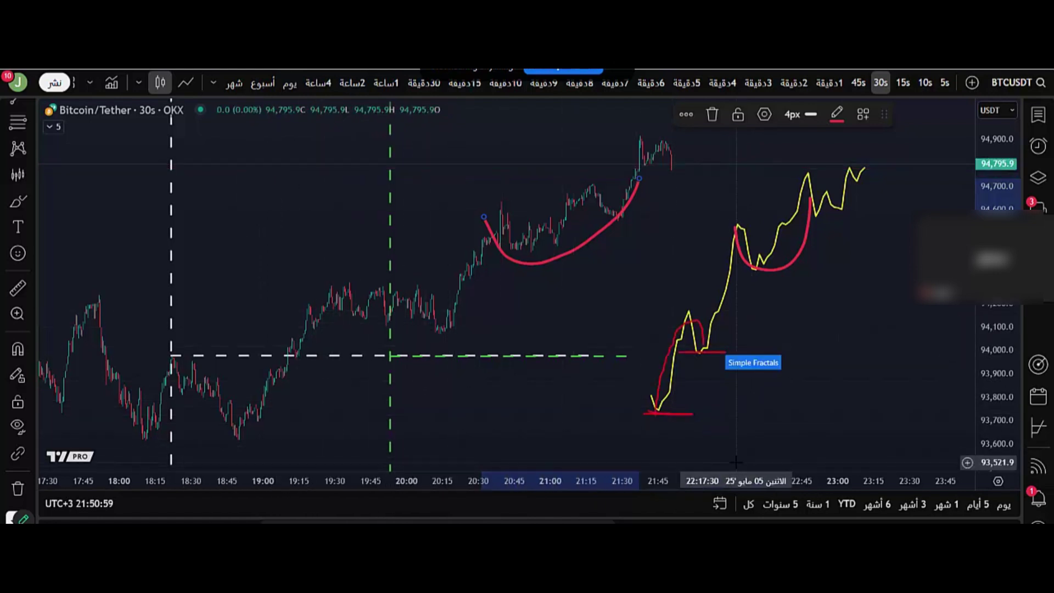
# Abandon a Fib retracement, then move the yellow path over the candles starting near 19:00.
pyautogui.hotkey('alt', 'f')
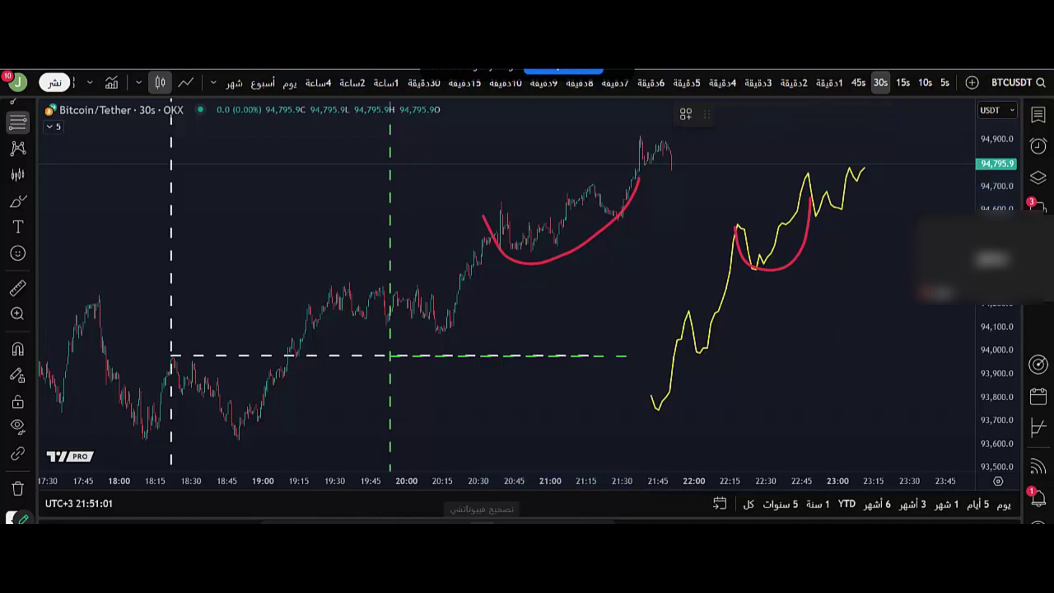
pyautogui.click(228, 439)
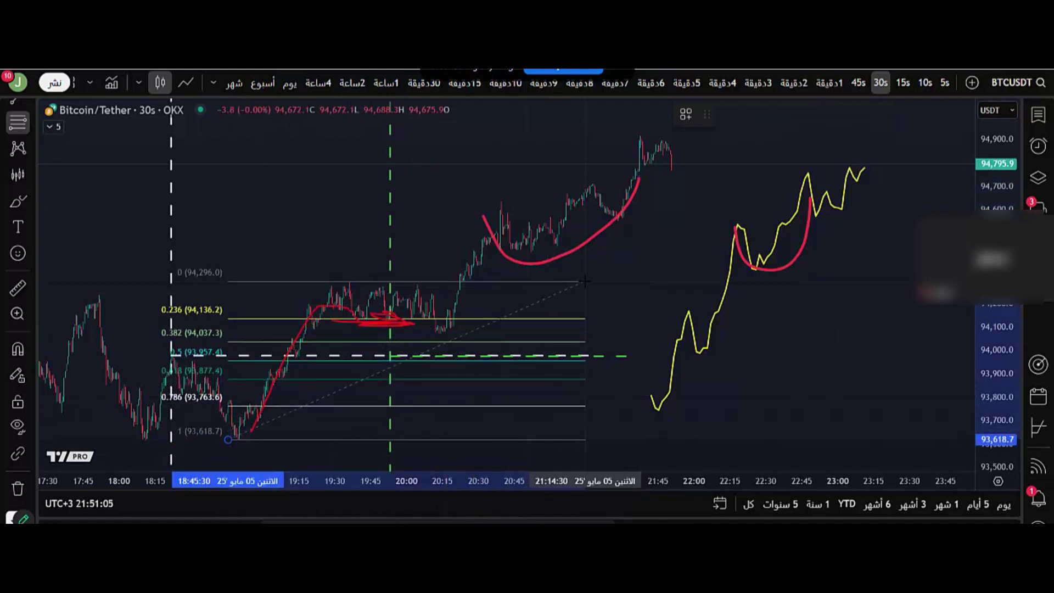
pyautogui.press('Escape')
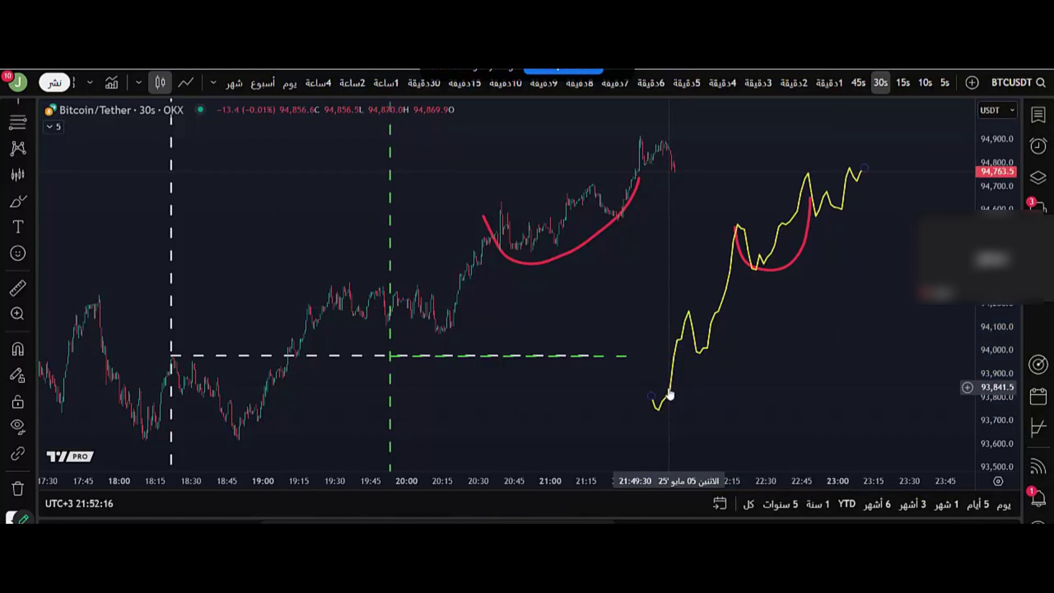
pyautogui.moveTo(670, 394); pyautogui.dragTo(287, 373)
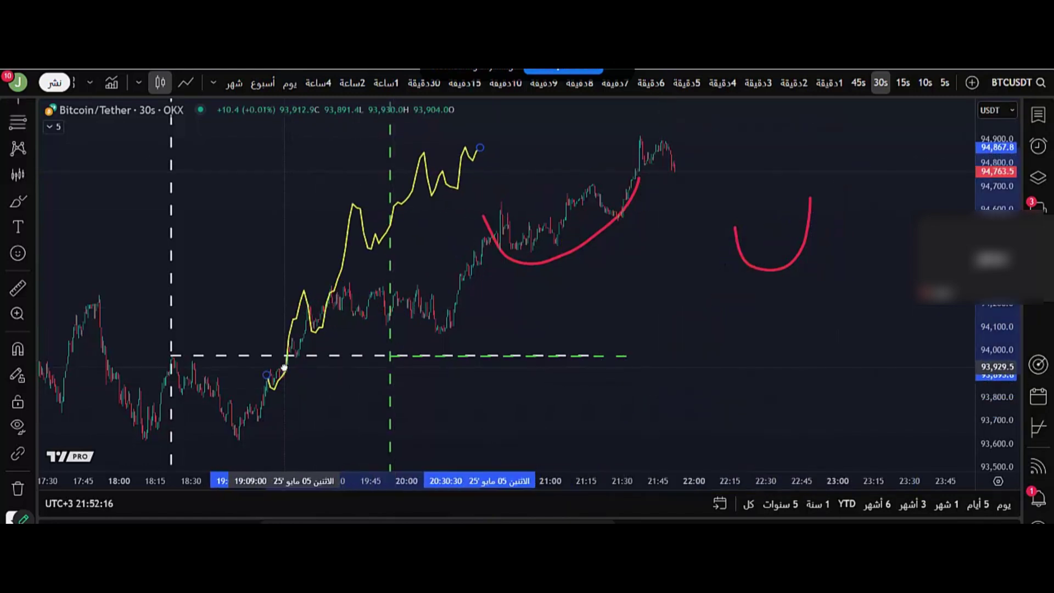
# Stretch the yellow path across the candles from 19:00 past the latest price.
pyautogui.moveTo(480, 149); pyautogui.dragTo(775, 123)
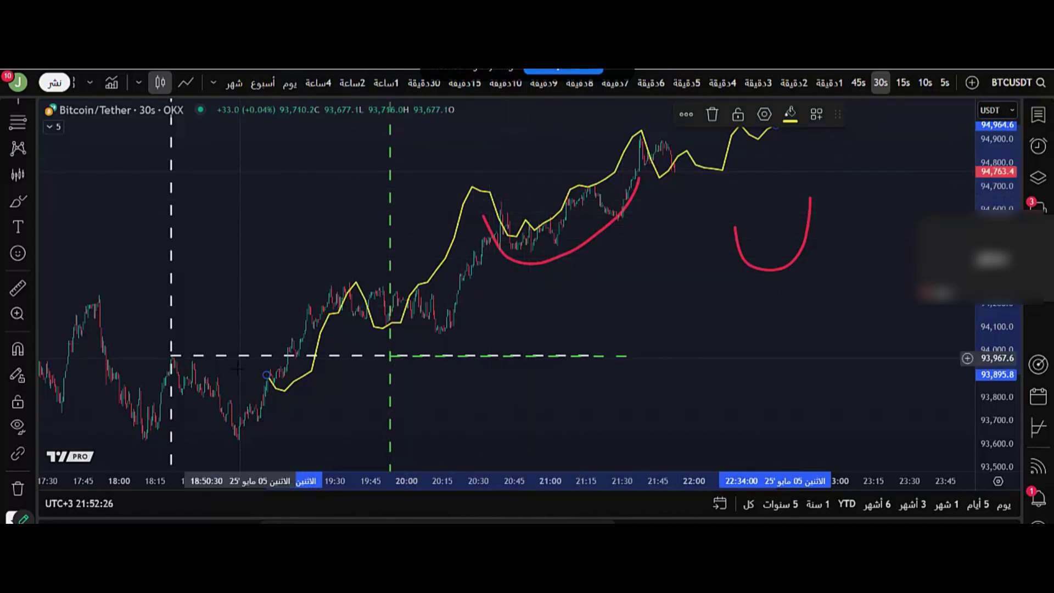
pyautogui.moveTo(268, 376); pyautogui.dragTo(256, 371)
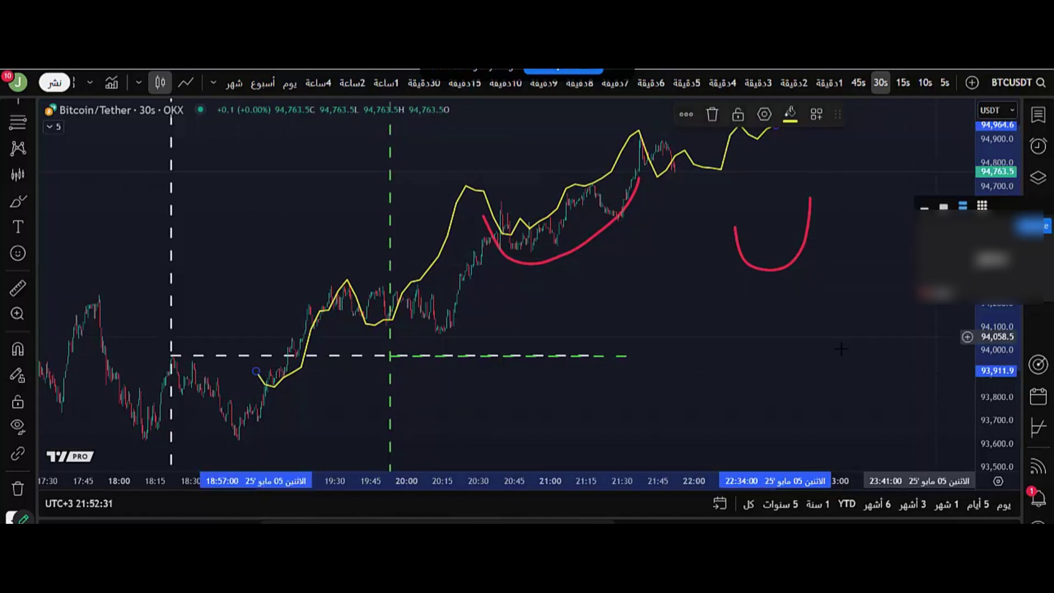
pyautogui.click(809, 347)
# Zoom out and delete both red arcs from the chart.
pyautogui.scroll(-3, 826, 345)
pyautogui.moveTo(808, 354); pyautogui.dragTo(618, 358)
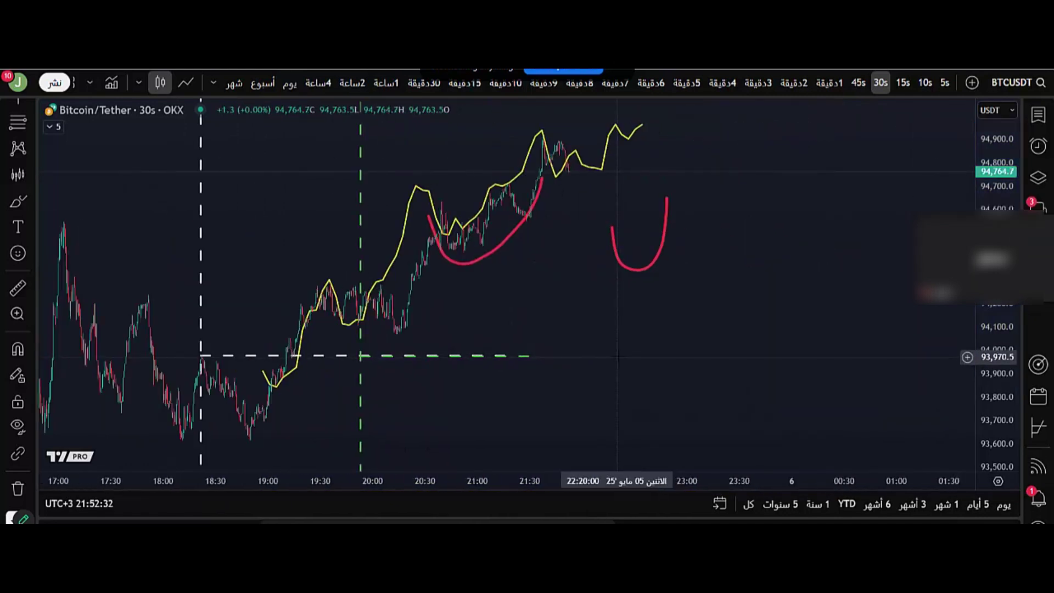
pyautogui.click(483, 250)
pyautogui.press('Delete')
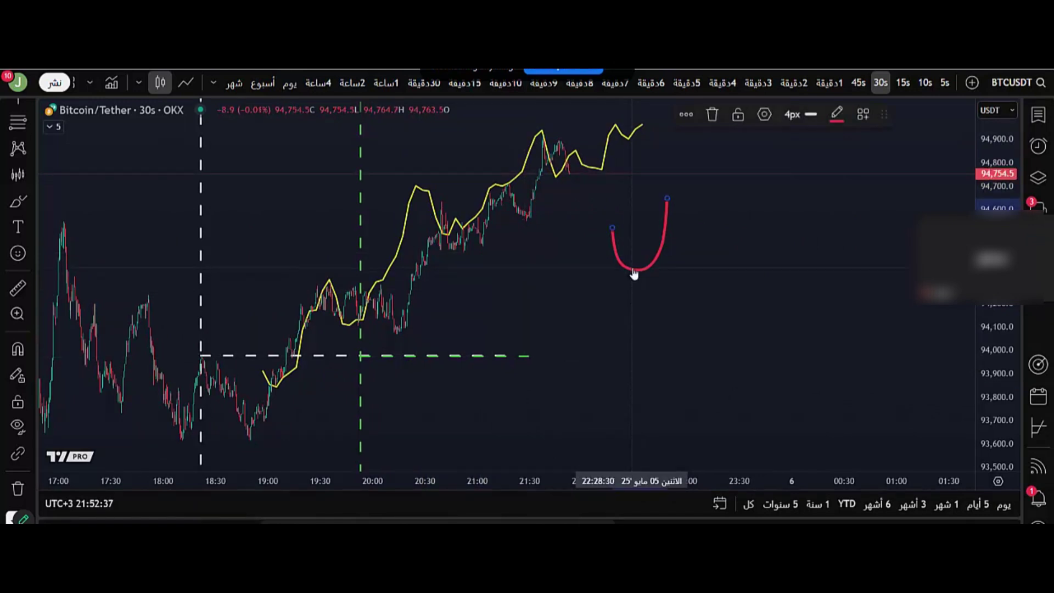
pyautogui.press('Delete')
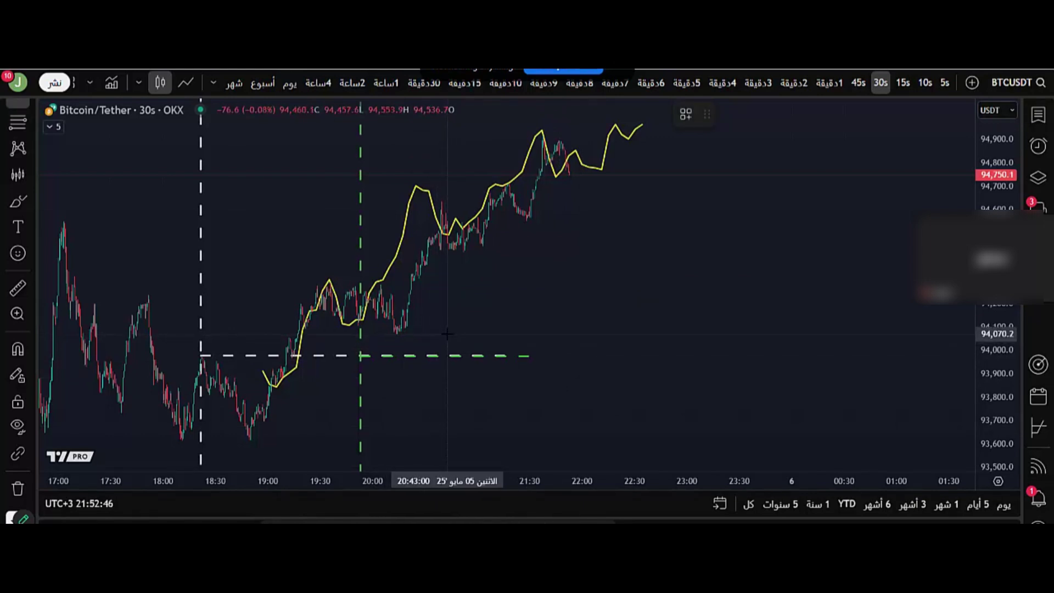
# In Line chart view, shift and resize the yellow path to follow the price line.
pyautogui.click(187, 84)
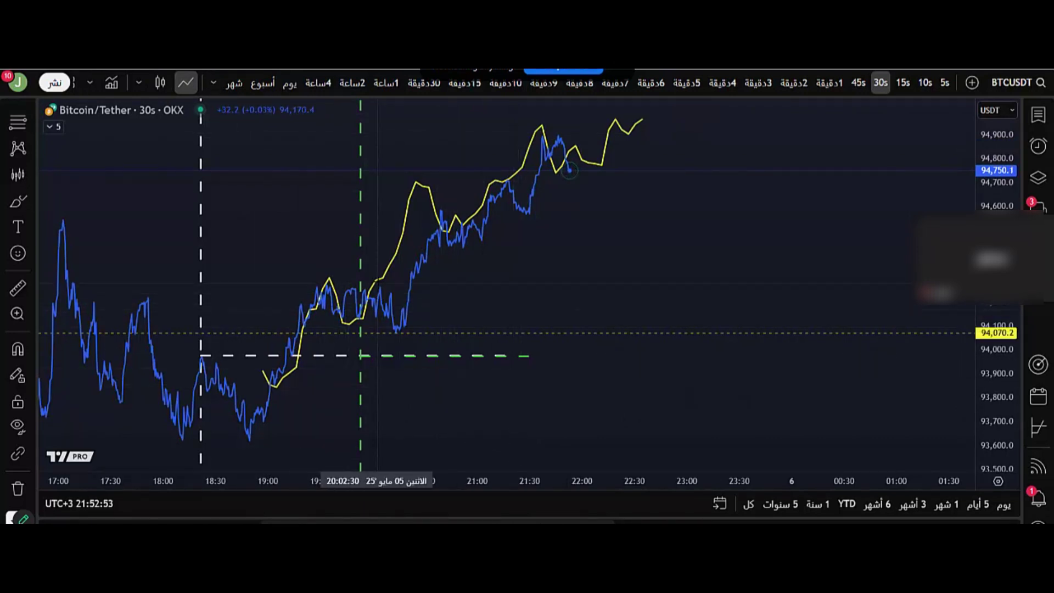
pyautogui.click(381, 286)
pyautogui.moveTo(381, 286); pyautogui.dragTo(468, 318)
pyautogui.click(515, 386)
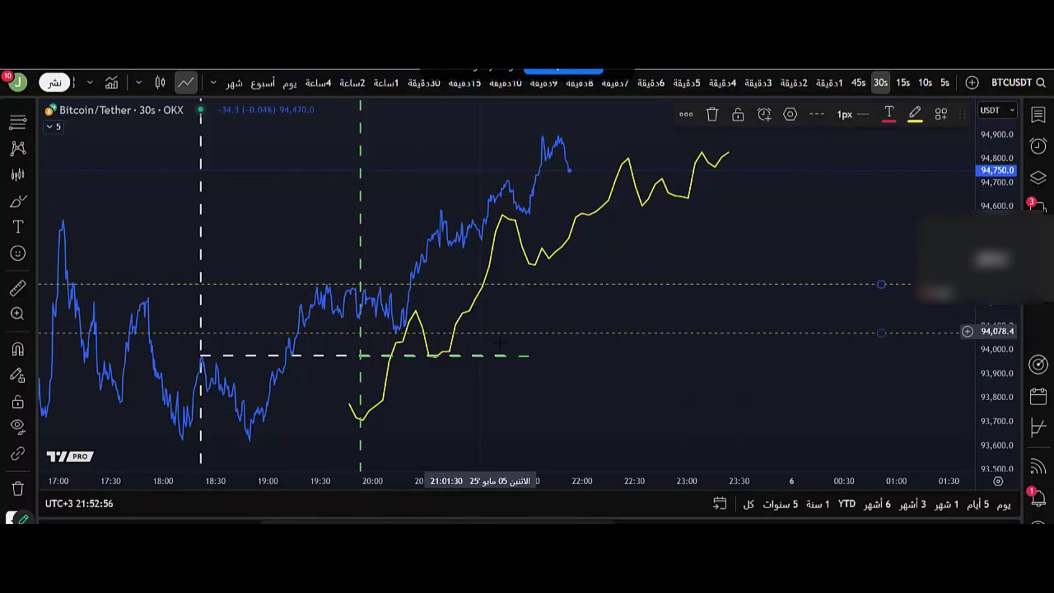
pyautogui.moveTo(472, 317); pyautogui.dragTo(375, 289)
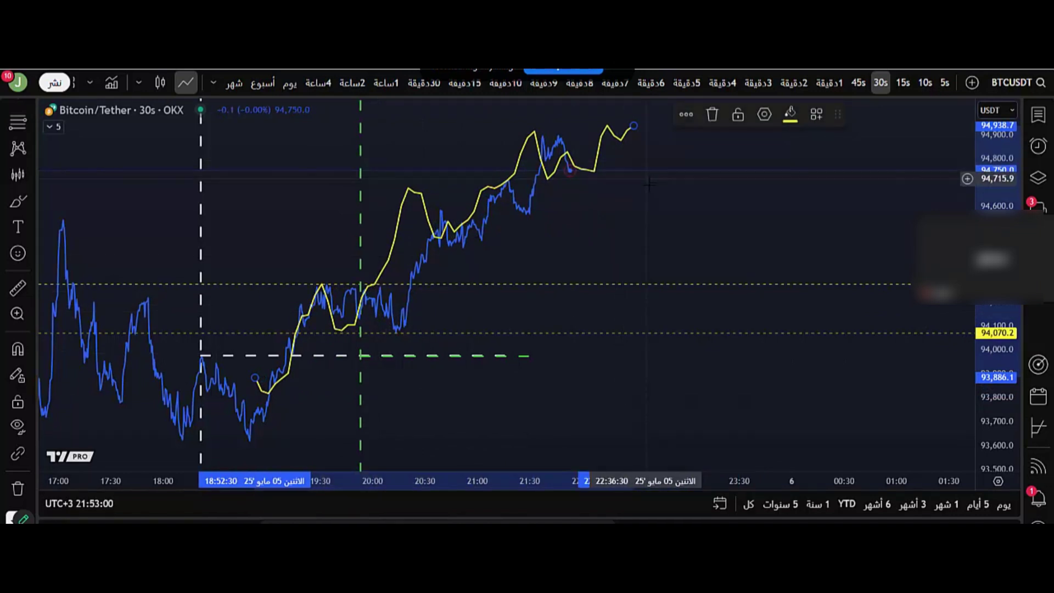
pyautogui.moveTo(634, 206); pyautogui.dragTo(648, 190)
pyautogui.moveTo(651, 127)
pyautogui.mouseDown()
pyautogui.moveTo(766, 125)
pyautogui.moveTo(770, 97)
pyautogui.mouseUp()
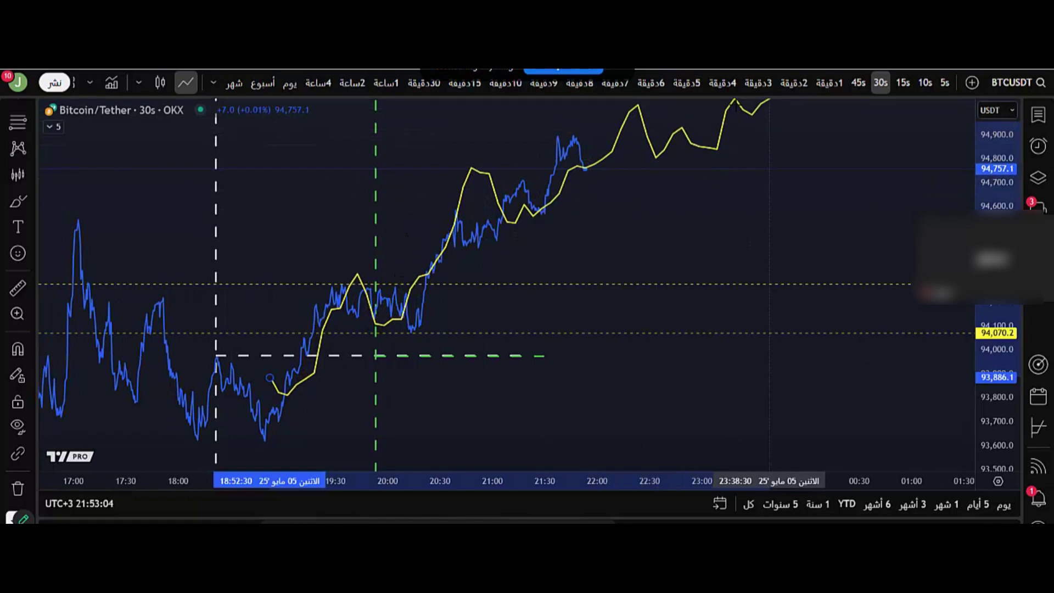
pyautogui.moveTo(689, 143); pyautogui.dragTo(691, 153)
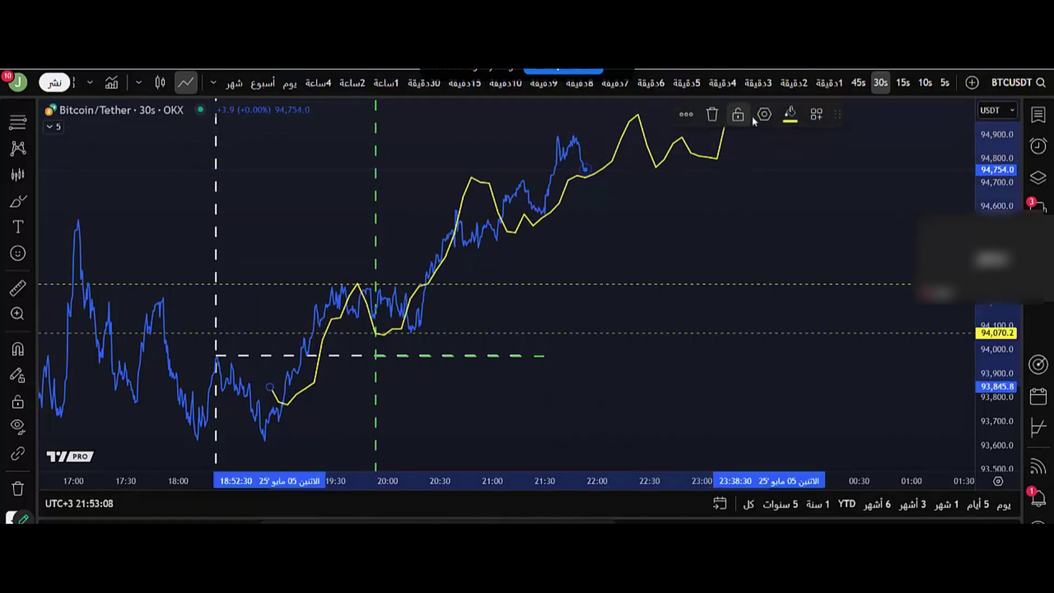
pyautogui.moveTo(767, 108); pyautogui.dragTo(687, 109)
pyautogui.moveTo(646, 162); pyautogui.dragTo(641, 155)
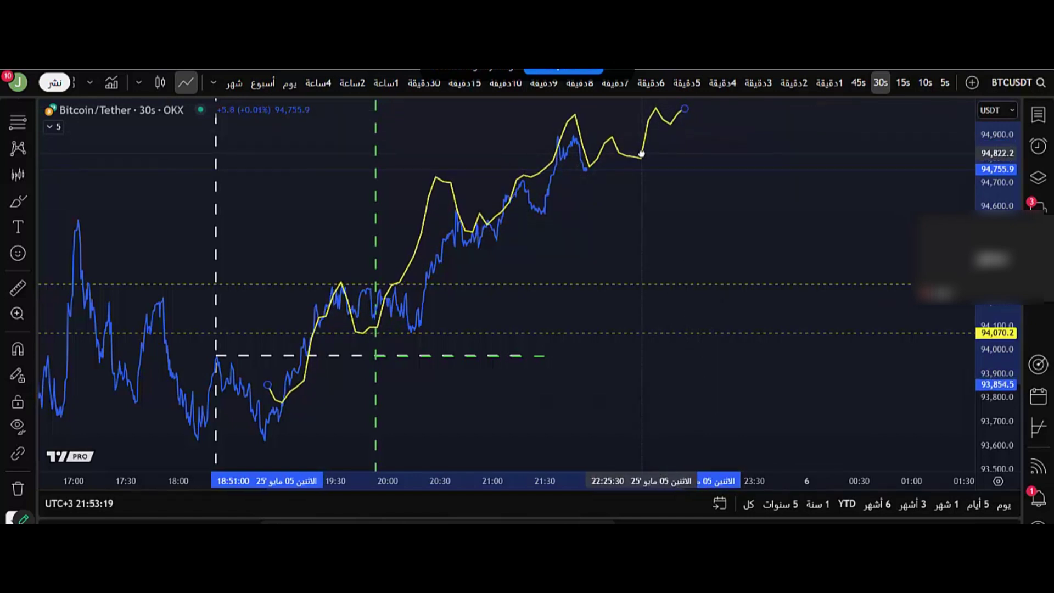
pyautogui.click(598, 199)
# Back on Candles, shift the yellow path down and set its start on the 18:54 low.
pyautogui.click(159, 82)
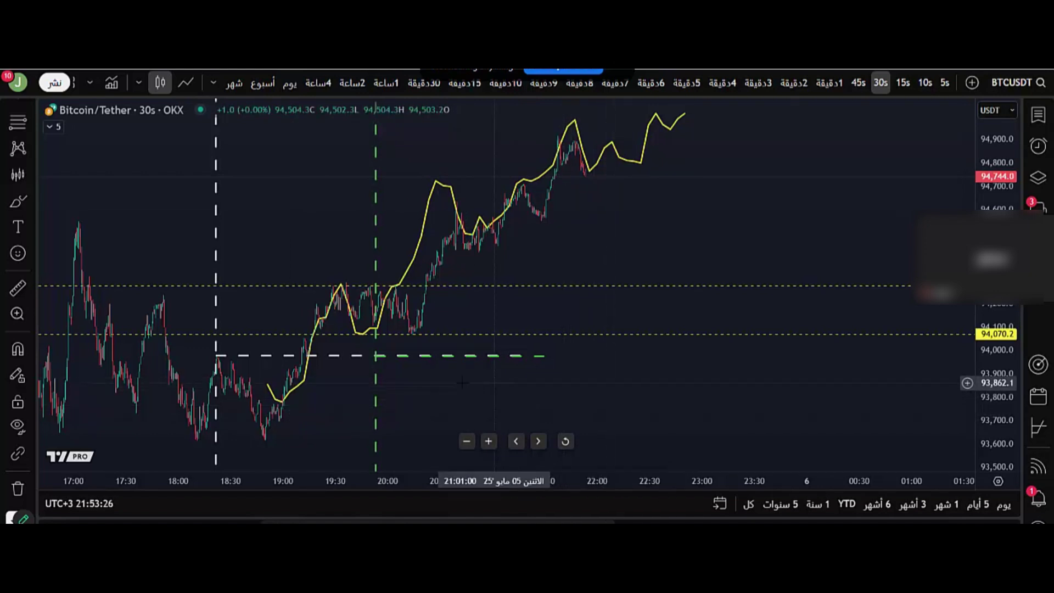
pyautogui.click(466, 334)
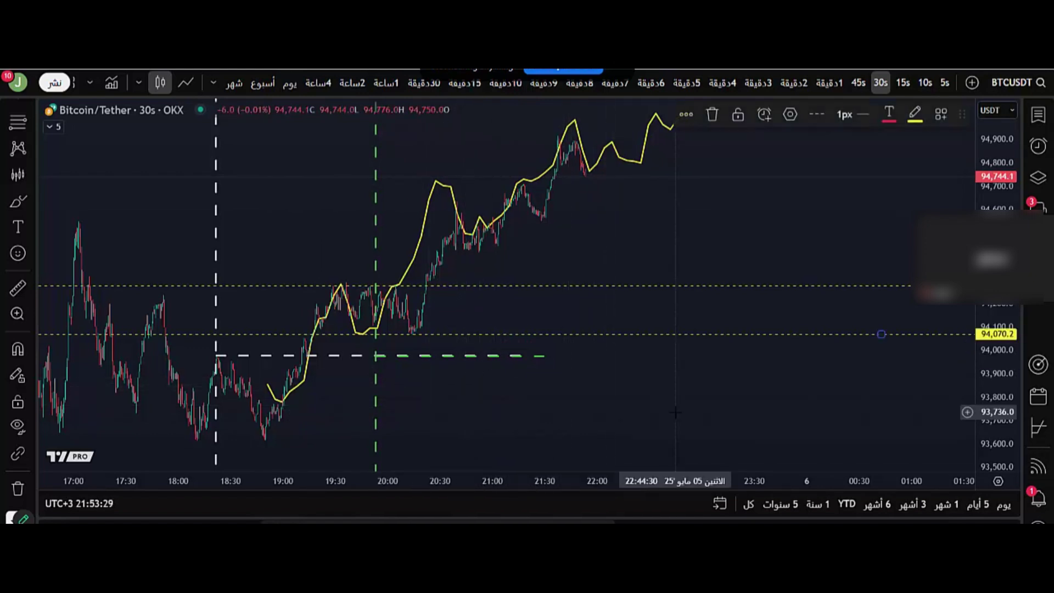
pyautogui.click(534, 286)
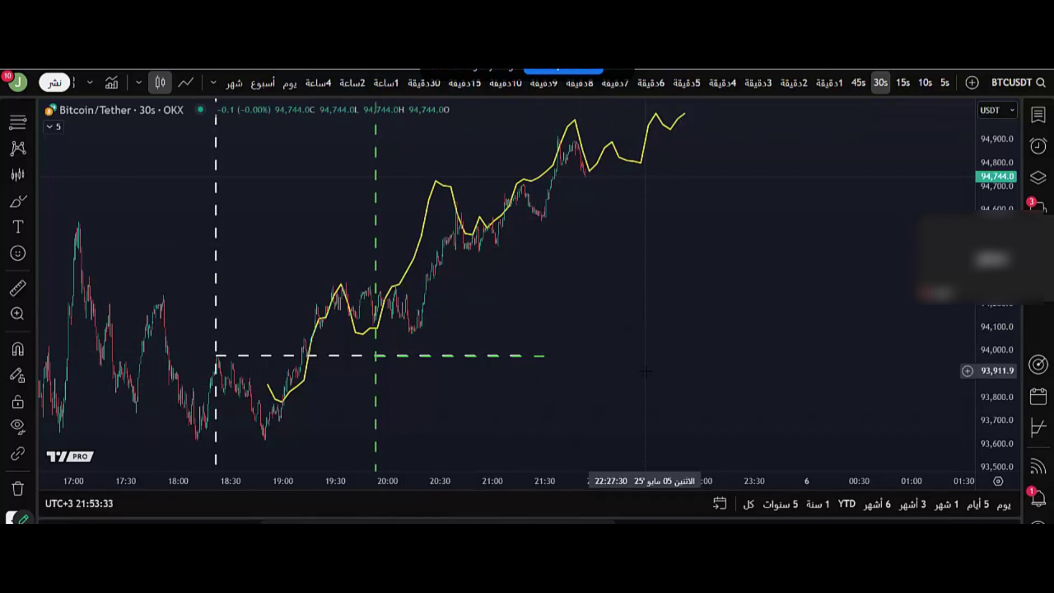
pyautogui.click(685, 117)
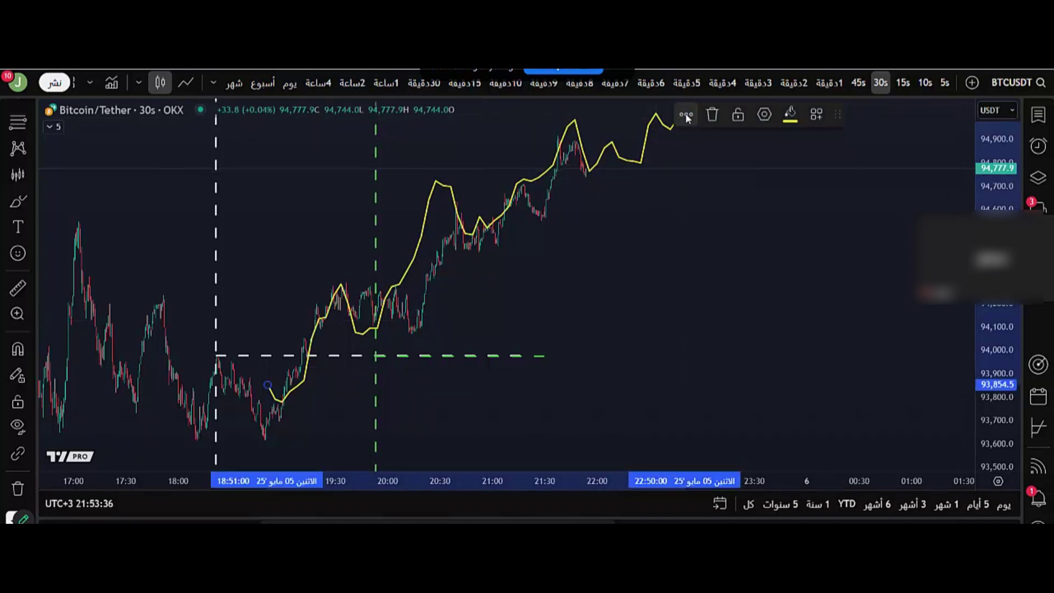
pyautogui.click(677, 228)
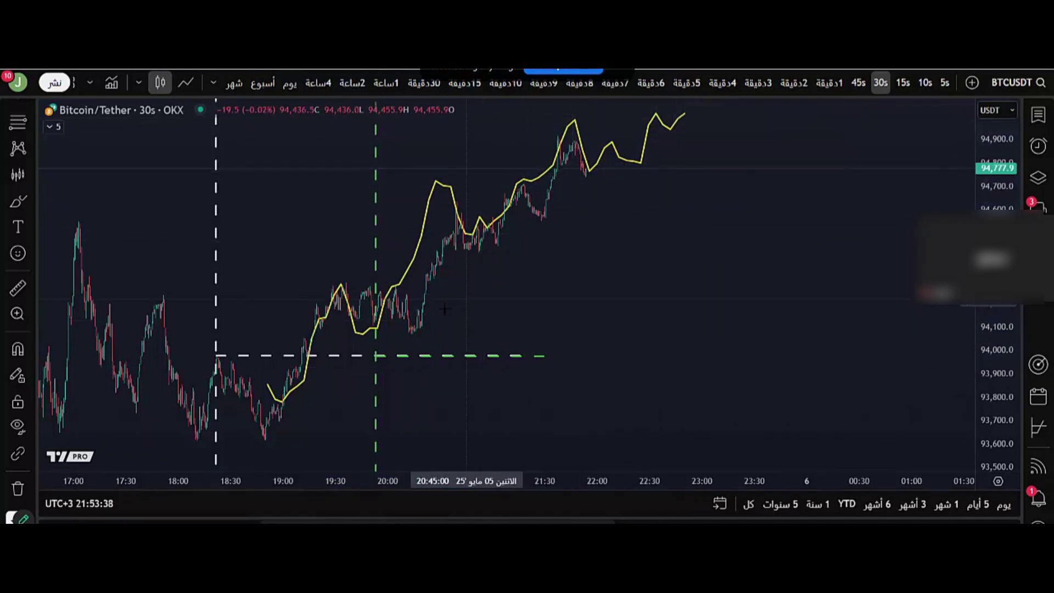
pyautogui.click(686, 113)
pyautogui.moveTo(688, 112)
pyautogui.mouseDown()
pyautogui.moveTo(716, 117)
pyautogui.moveTo(719, 134)
pyautogui.moveTo(674, 143)
pyautogui.mouseUp()
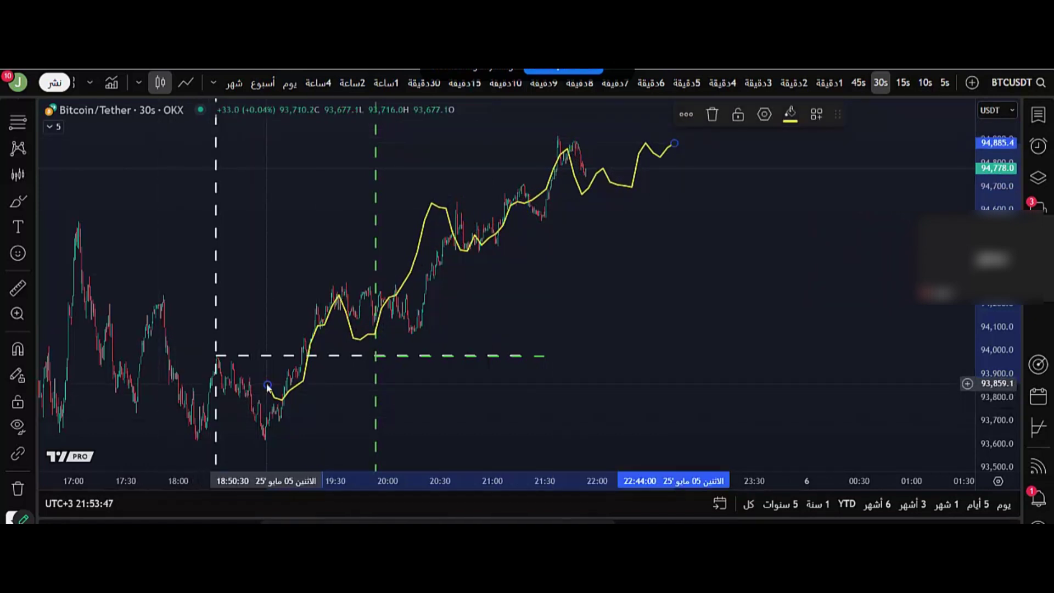
pyautogui.moveTo(267, 387); pyautogui.dragTo(271, 376)
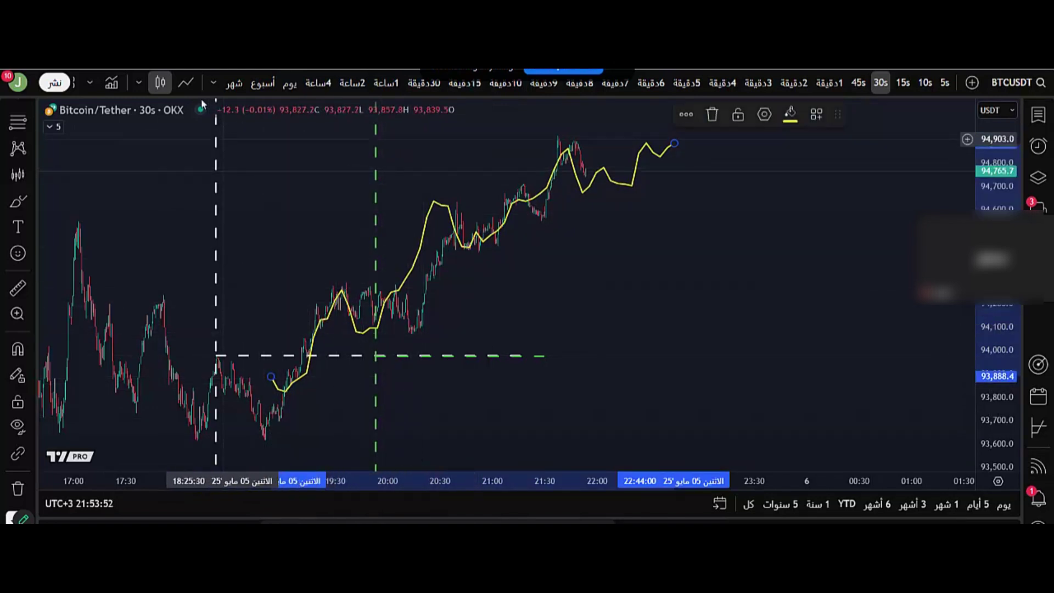
# Check the fit in Line chart view, return to Candles, and select the yellow path.
pyautogui.click(186, 83)
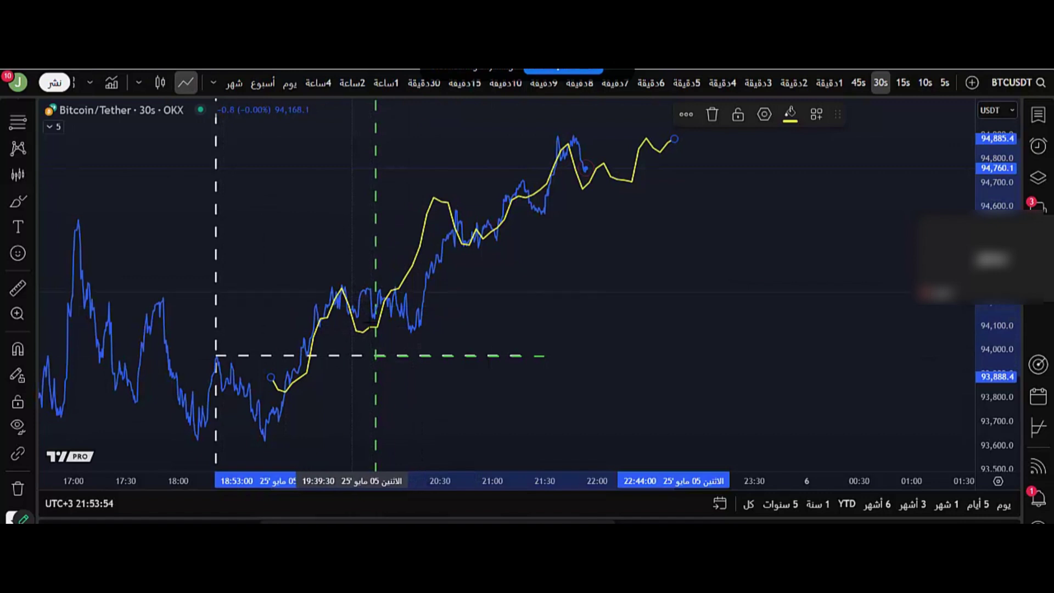
pyautogui.click(160, 82)
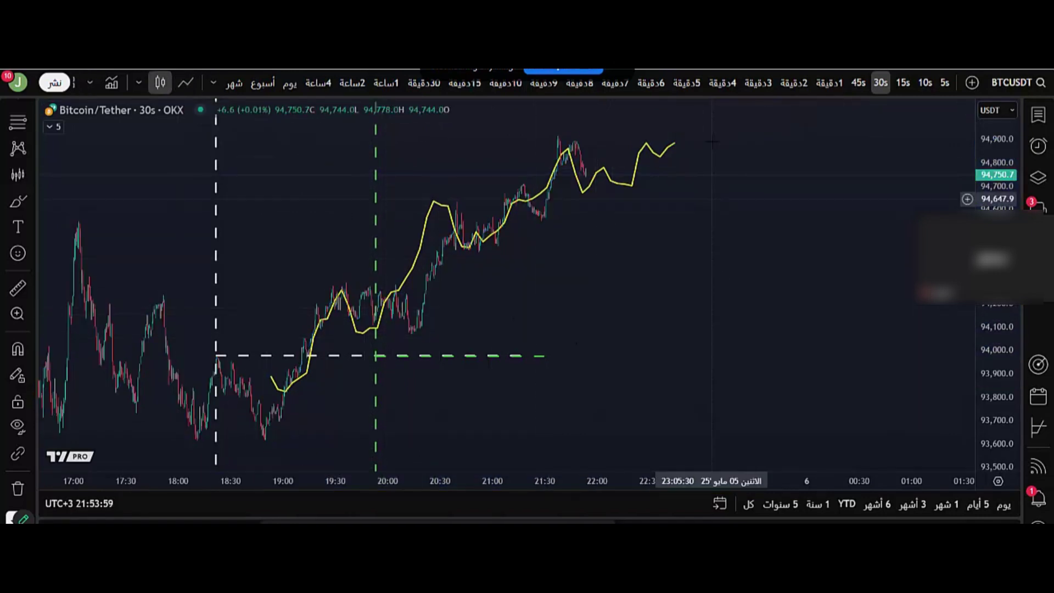
pyautogui.click(675, 141)
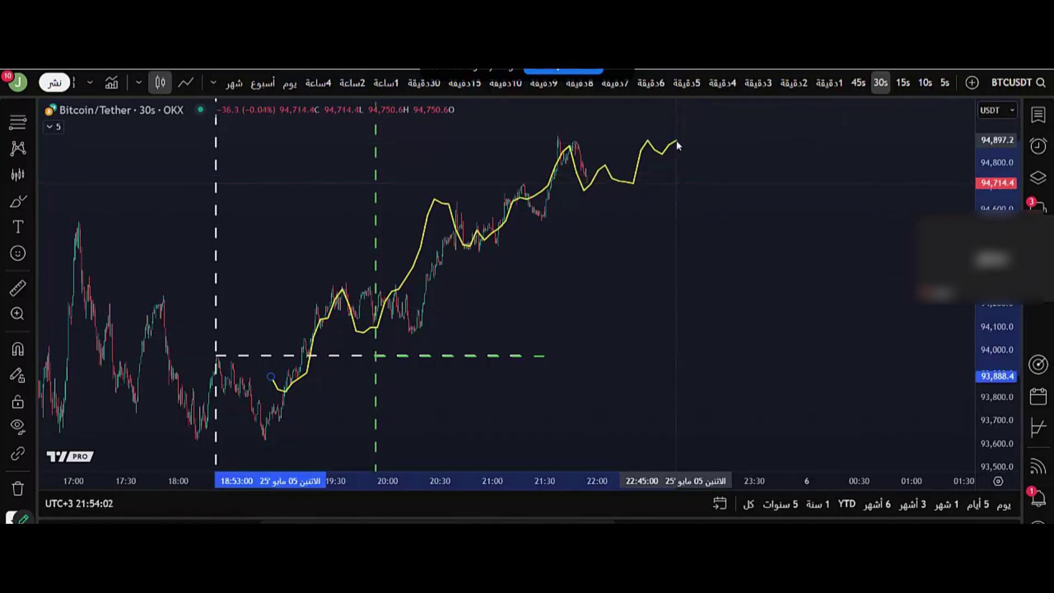
# Slide the yellow path to the right of the last candle and zoom out to follow it.
pyautogui.click(650, 302)
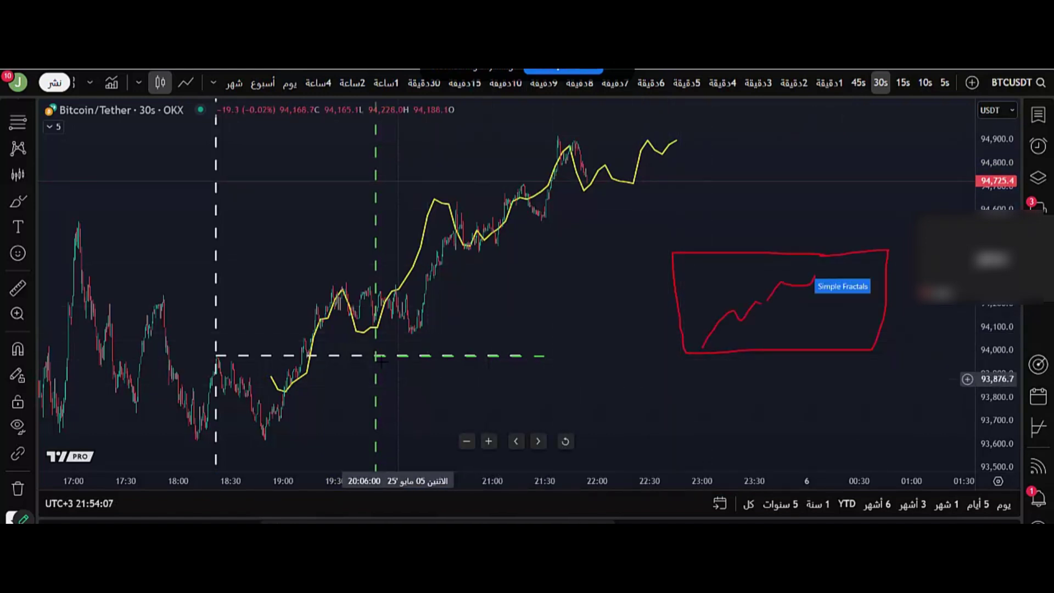
pyautogui.moveTo(368, 336)
pyautogui.mouseDown()
pyautogui.moveTo(586, 356)
pyautogui.moveTo(662, 378)
pyautogui.mouseUp()
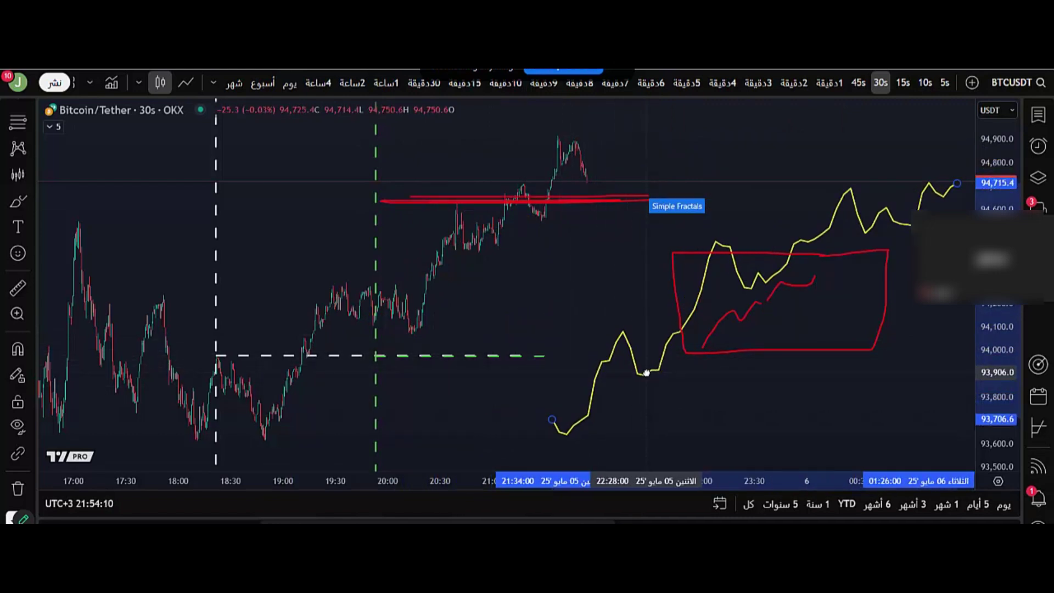
pyautogui.click(693, 409)
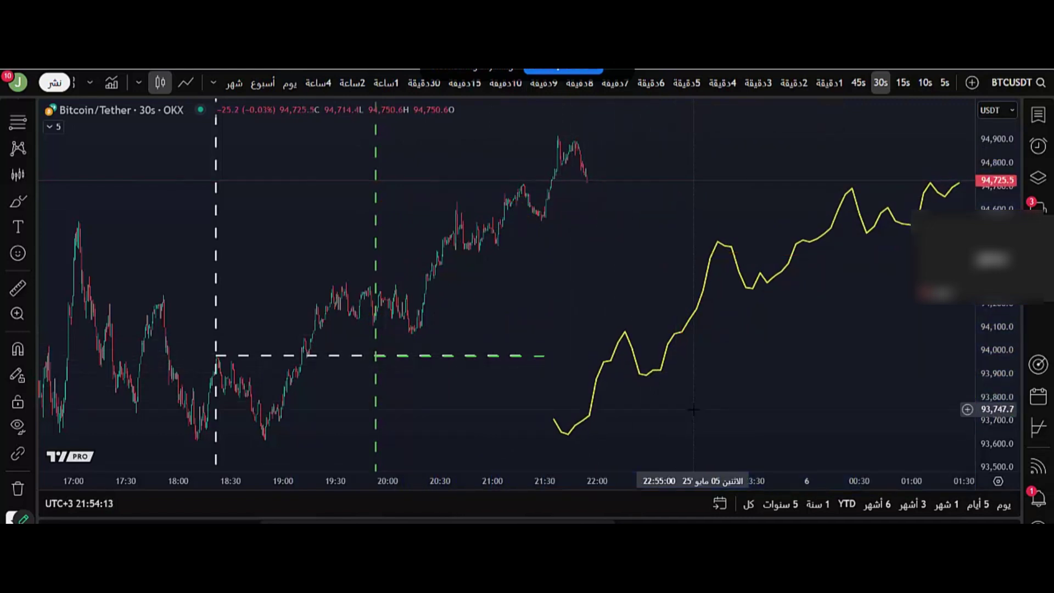
pyautogui.scroll(-3, 780, 315)
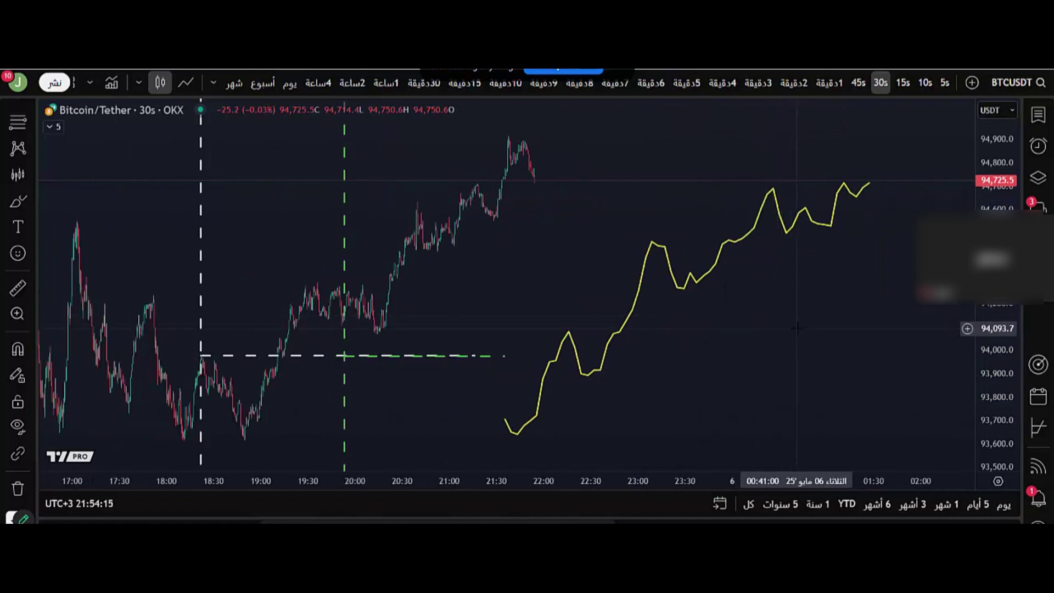
pyautogui.moveTo(797, 329); pyautogui.dragTo(768, 333)
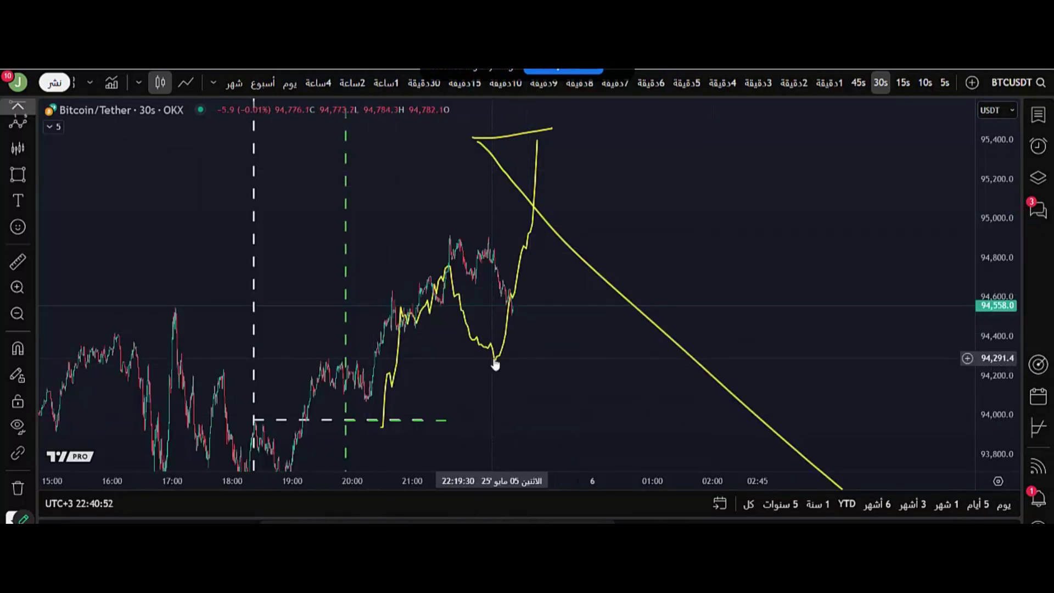
# Undo the freehand strokes and move the yellow path into the empty area on the right.
pyautogui.hotkey('ctrl', 'z')
pyautogui.moveTo(495, 365); pyautogui.dragTo(484, 349)
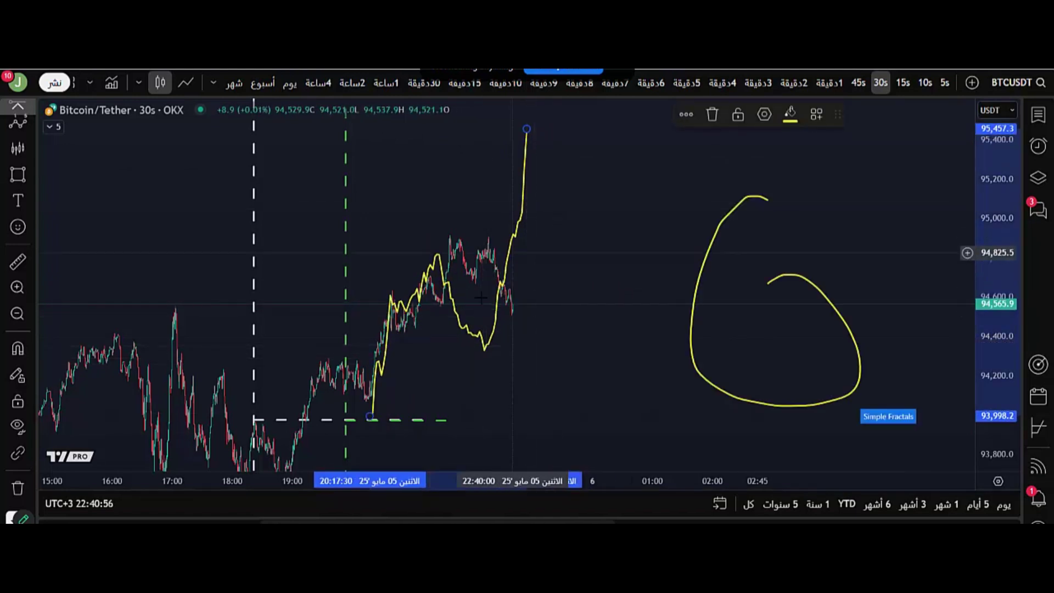
pyautogui.moveTo(477, 335)
pyautogui.mouseDown()
pyautogui.moveTo(791, 311)
pyautogui.moveTo(844, 289)
pyautogui.mouseUp()
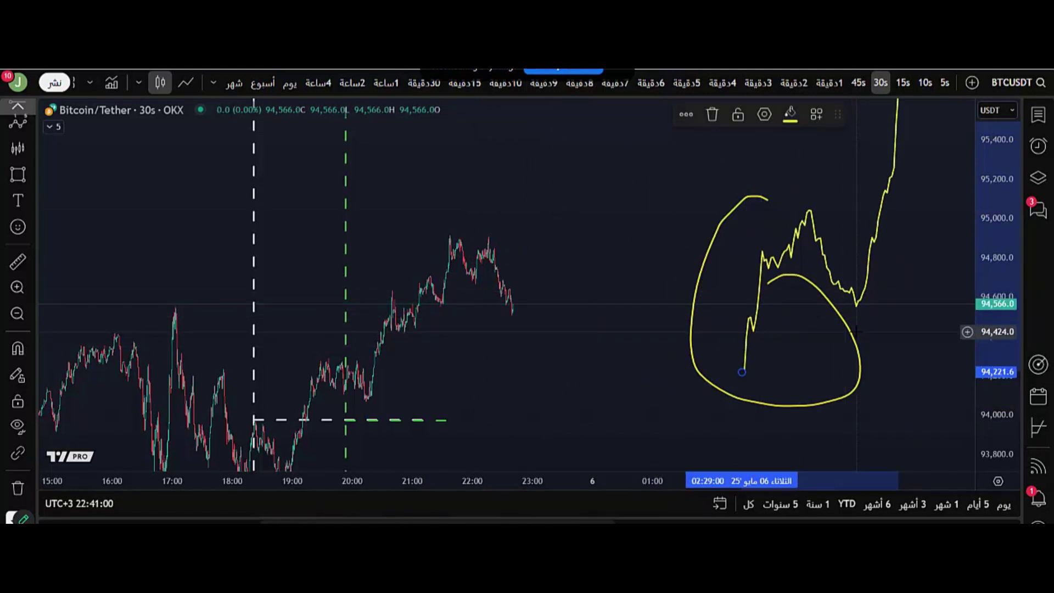
# Sketch a curve, circle the earlier rise near 21:00, and draw a line above recent highs.
pyautogui.moveTo(386, 296); pyautogui.dragTo(483, 226)
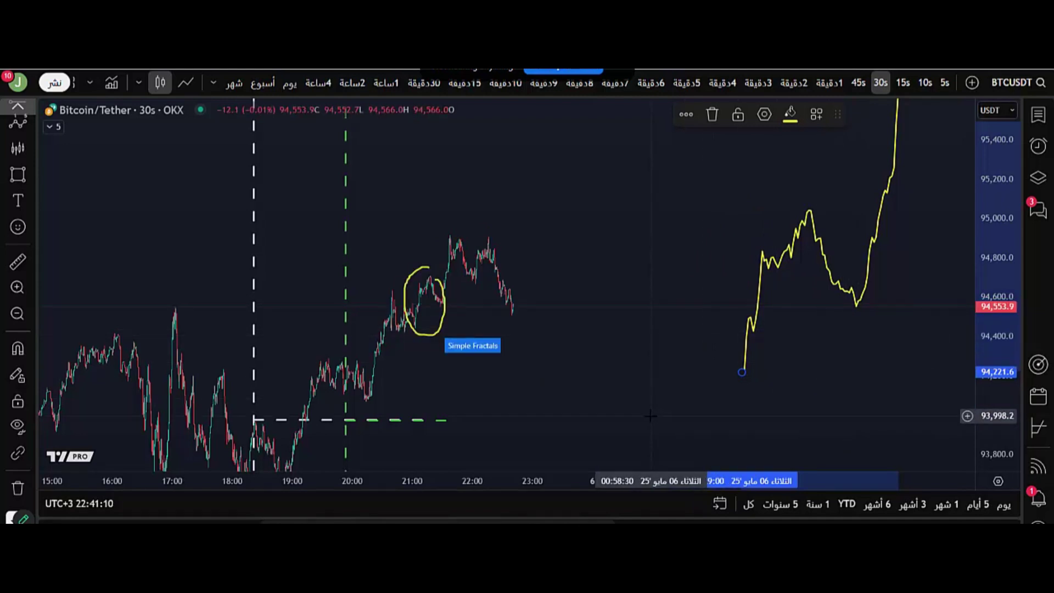
pyautogui.moveTo(333, 336); pyautogui.dragTo(322, 343)
pyautogui.moveTo(394, 232); pyautogui.dragTo(669, 231)
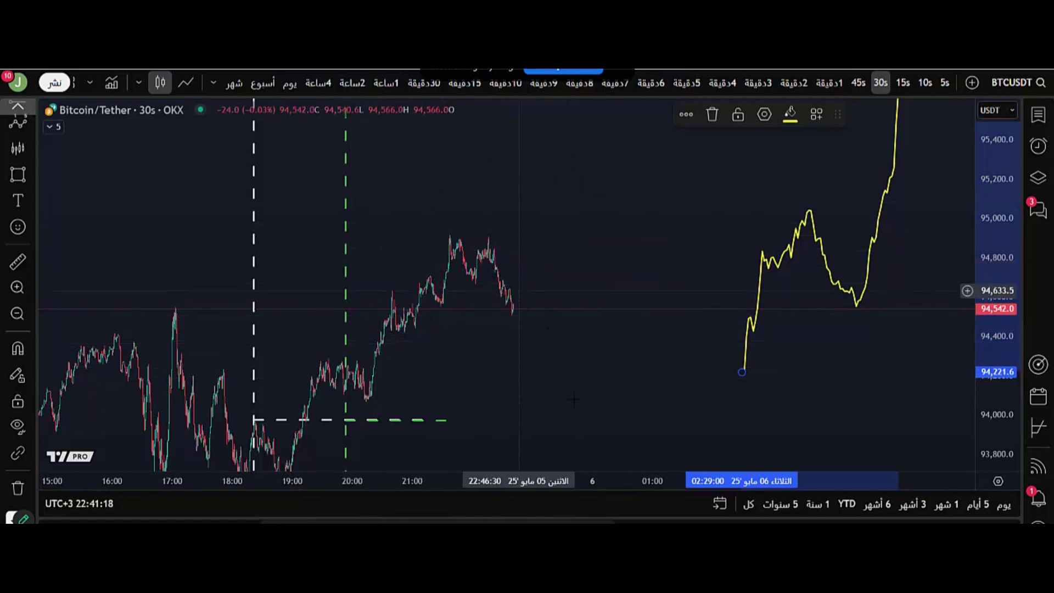
pyautogui.moveTo(540, 402); pyautogui.dragTo(541, 365)
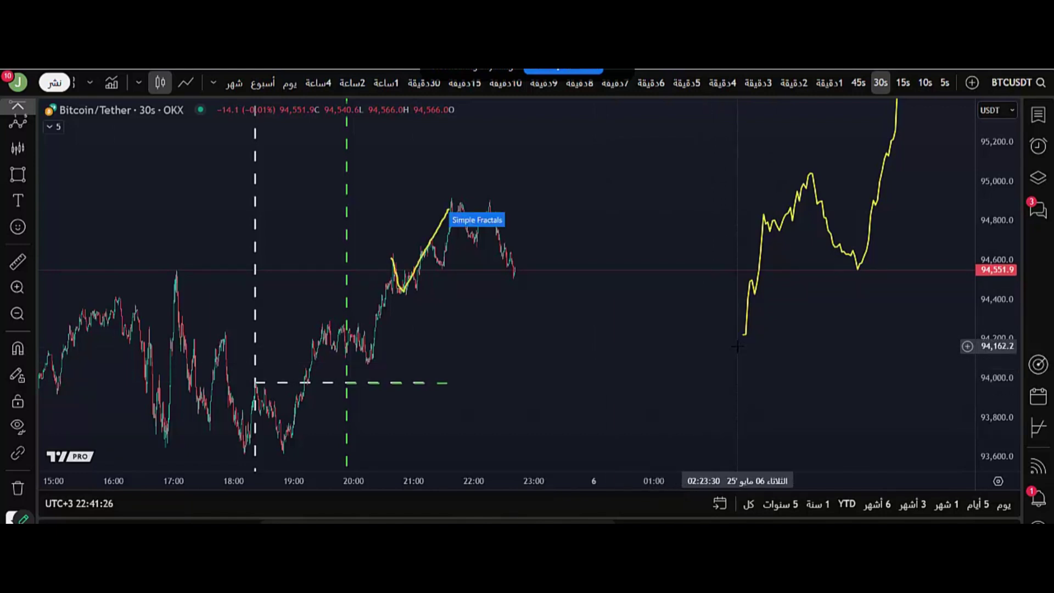
# Move the path onto the 20:20 candles, start it at the 20:23 low, and stretch its end upward.
pyautogui.moveTo(790, 220); pyautogui.dragTo(412, 275)
pyautogui.moveTo(528, 112); pyautogui.dragTo(544, 99)
pyautogui.moveTo(976, 148); pyautogui.dragTo(978, 246)
pyautogui.moveTo(746, 240); pyautogui.dragTo(708, 273)
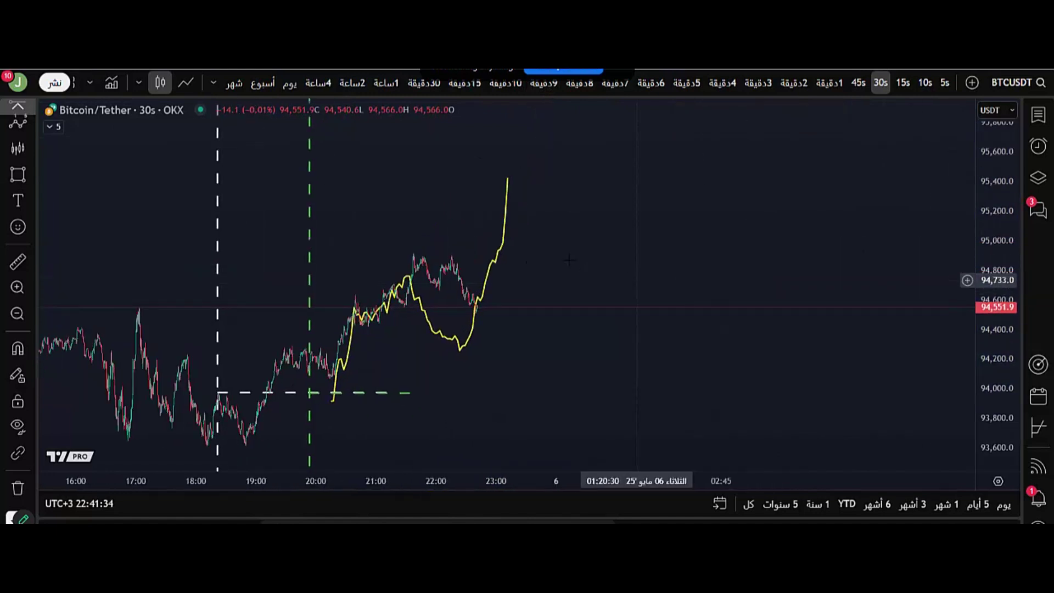
pyautogui.moveTo(509, 180); pyautogui.dragTo(536, 149)
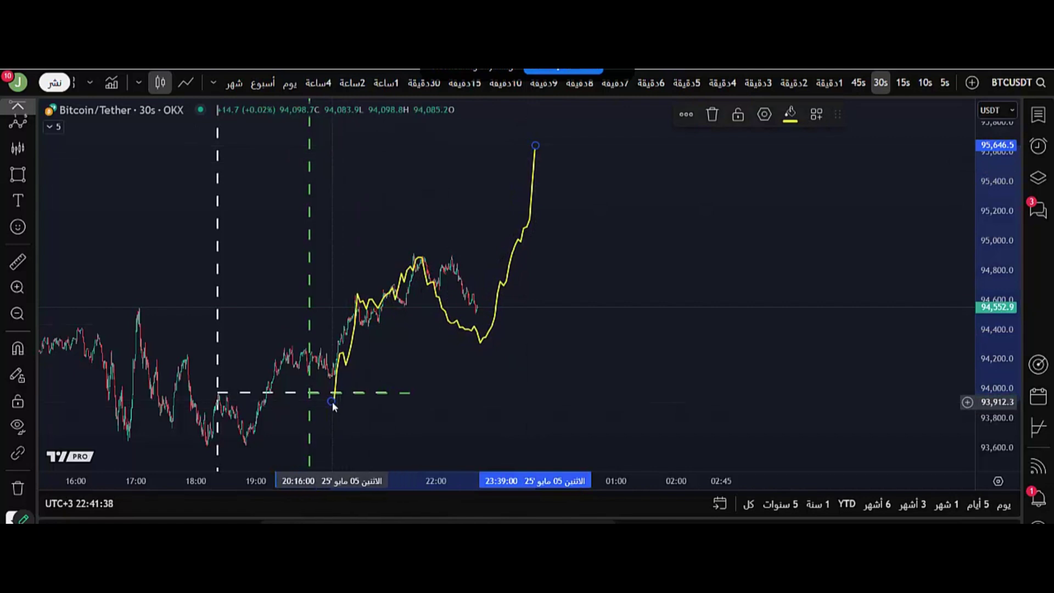
pyautogui.moveTo(331, 400)
pyautogui.mouseDown()
pyautogui.moveTo(341, 408)
pyautogui.moveTo(331, 424)
pyautogui.mouseUp()
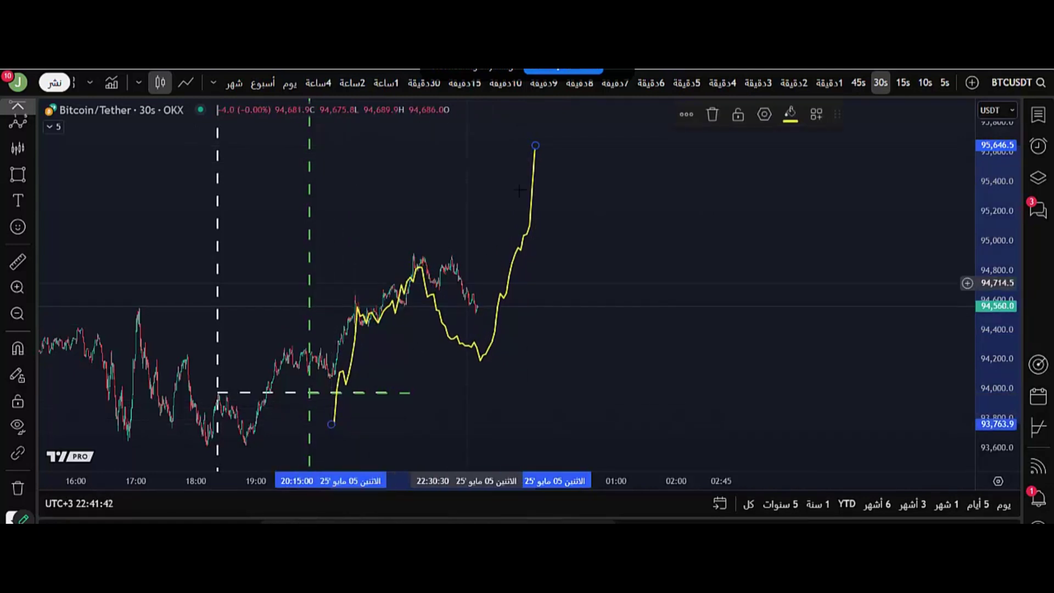
pyautogui.moveTo(537, 141); pyautogui.dragTo(547, 132)
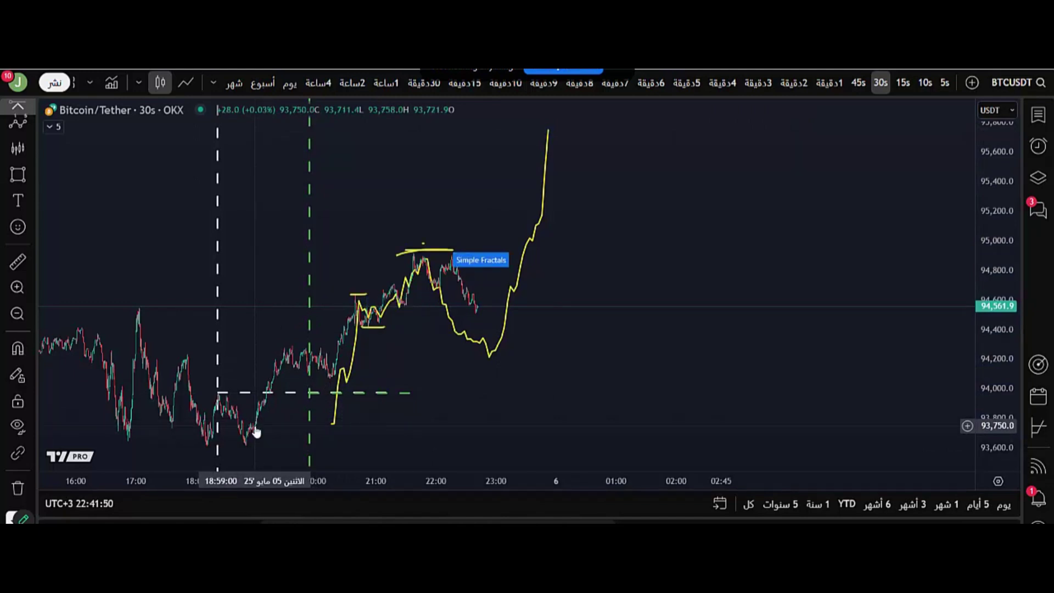
# Sketch a line near 93,780 and a downward curve, clear them, then mark the double top and low.
pyautogui.moveTo(236, 426); pyautogui.dragTo(359, 428)
pyautogui.moveTo(220, 428); pyautogui.dragTo(395, 427)
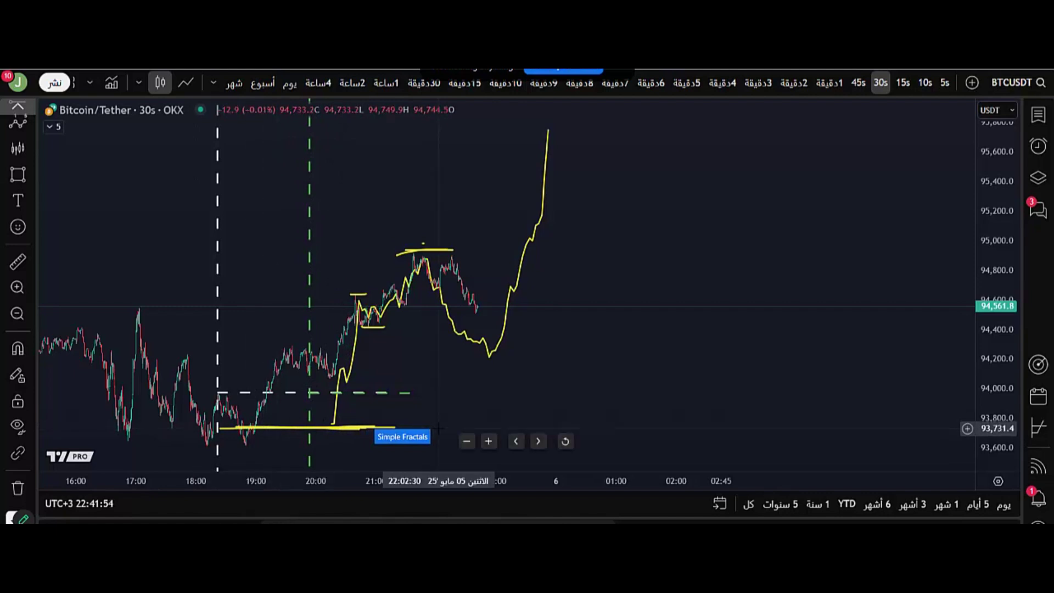
pyautogui.moveTo(438, 260); pyautogui.dragTo(503, 360)
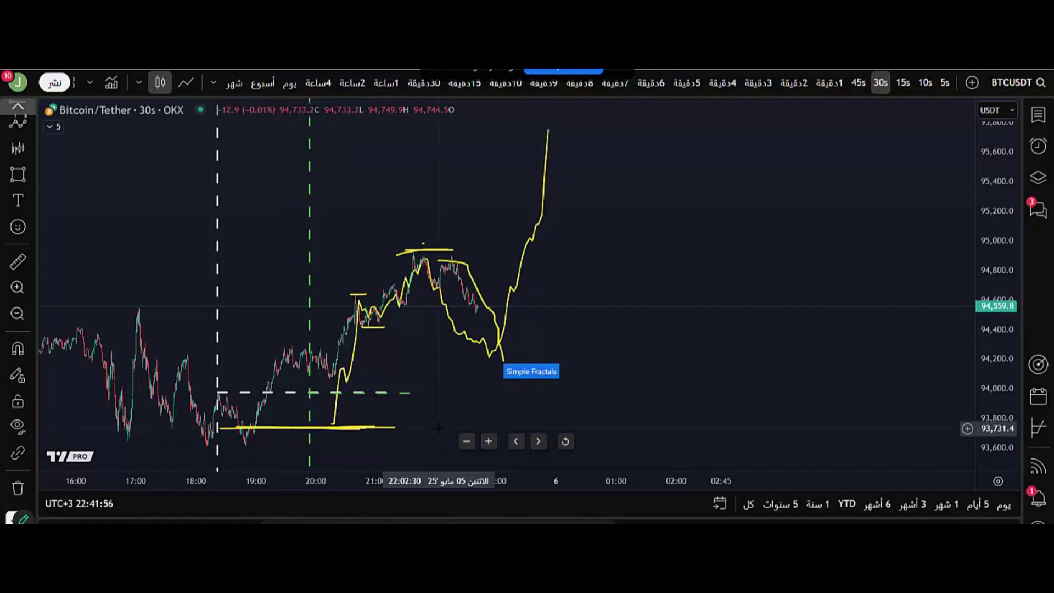
pyautogui.press('Escape')
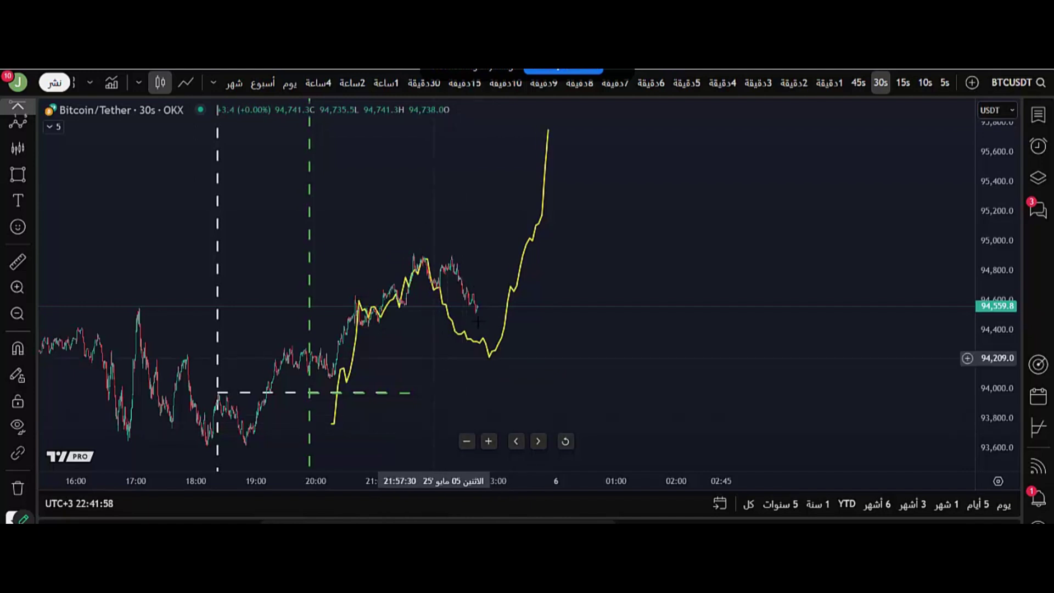
pyautogui.moveTo(408, 250)
pyautogui.mouseDown()
pyautogui.moveTo(514, 363)
pyautogui.moveTo(545, 354)
pyautogui.mouseUp()
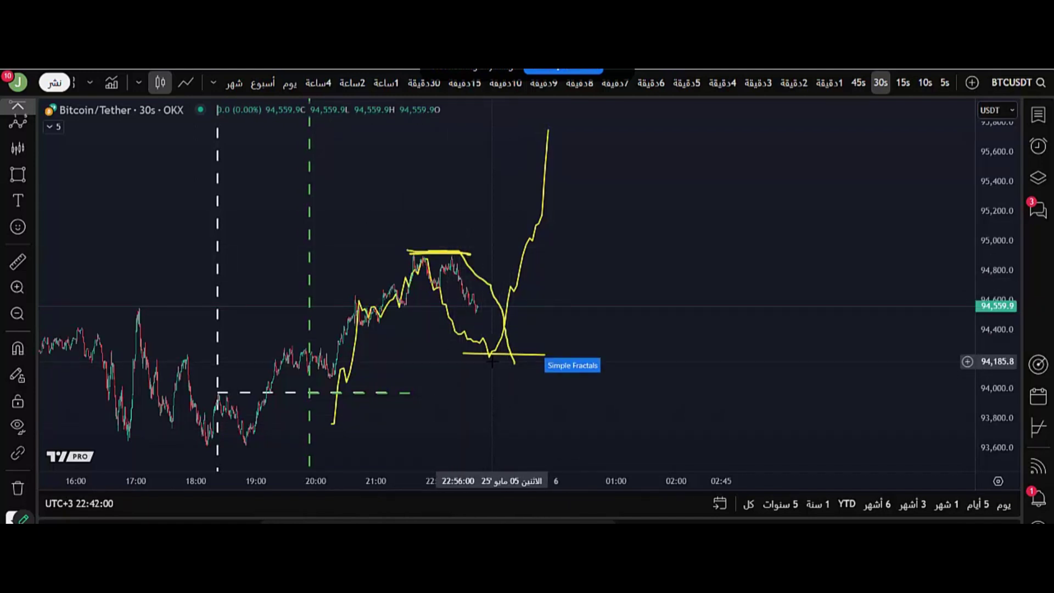